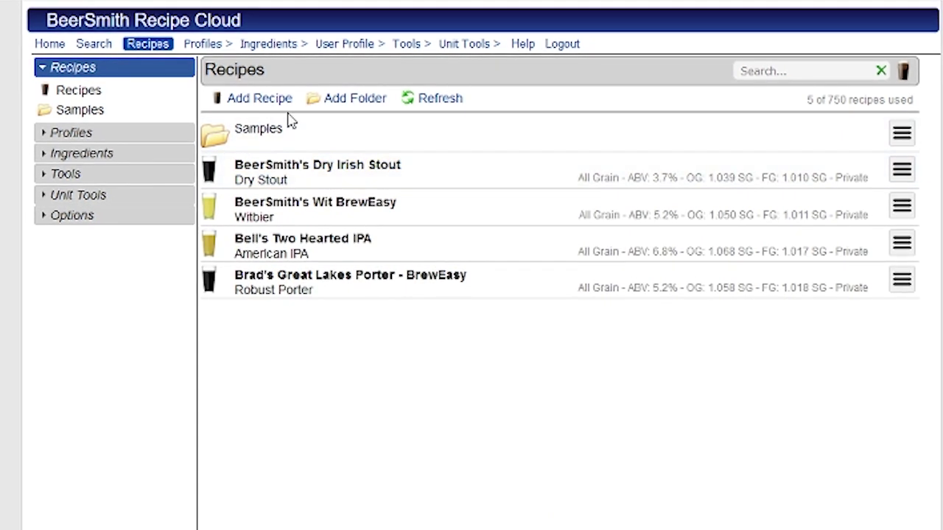
Create a new recipe, look through its starter, water and mash pages, and name it Irish Stout
{"action": "left_click", "coordinate": [260, 97]}
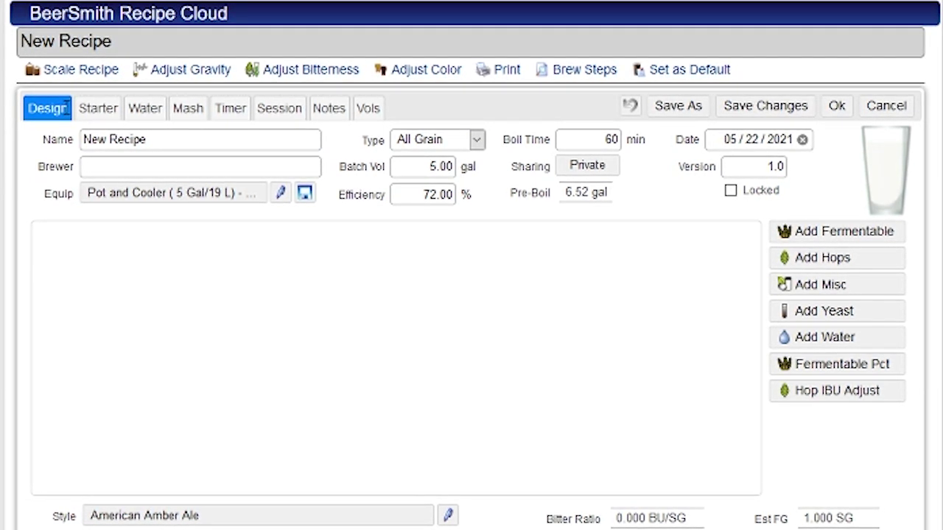
{"action": "left_click", "coordinate": [99, 110]}
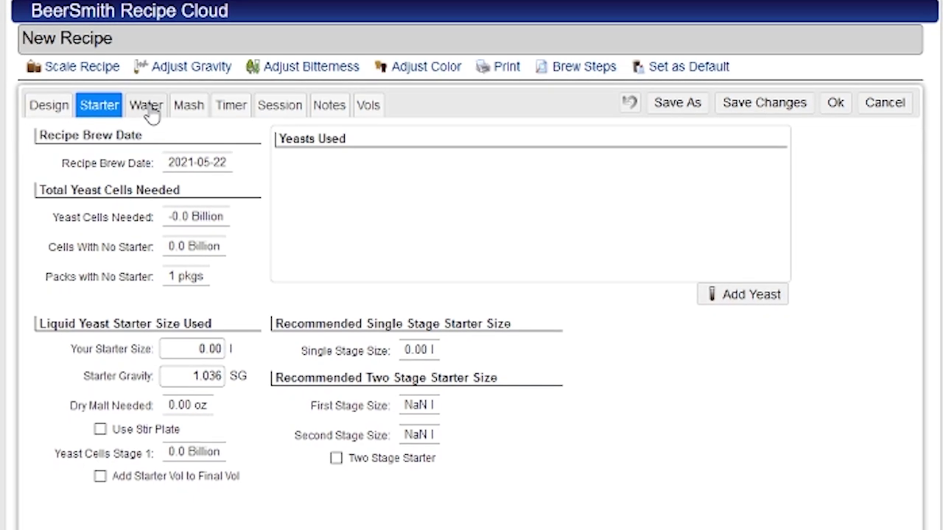
{"action": "left_click", "coordinate": [146, 108]}
{"action": "left_click", "coordinate": [191, 107]}
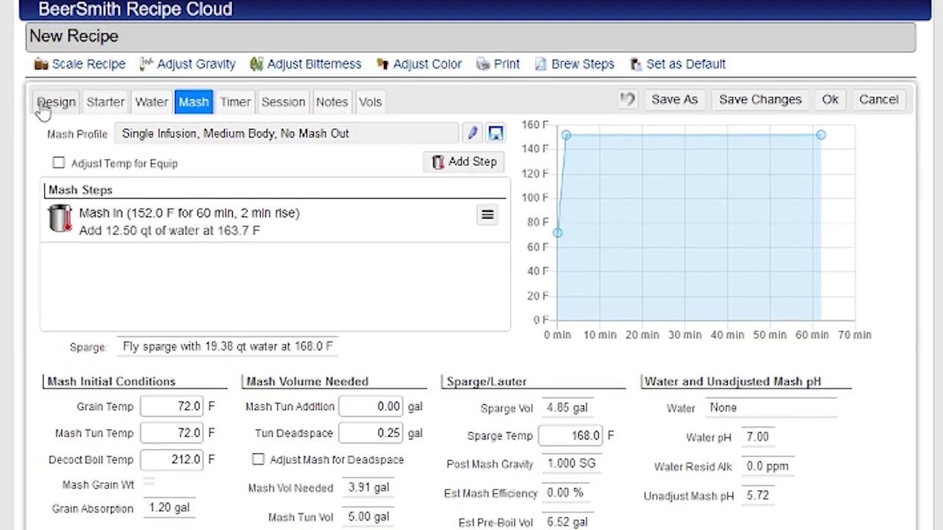
{"action": "left_click", "coordinate": [52, 103]}
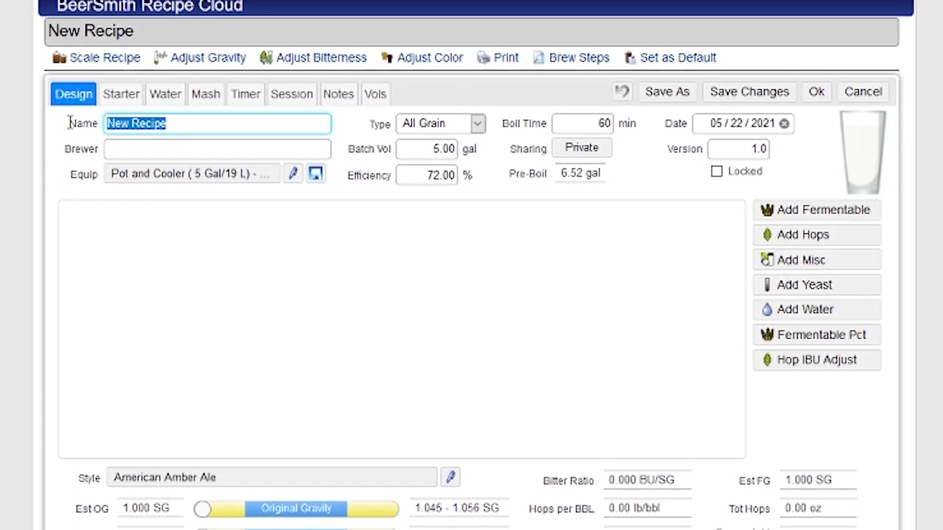
{"action": "type", "text": "Irish"}
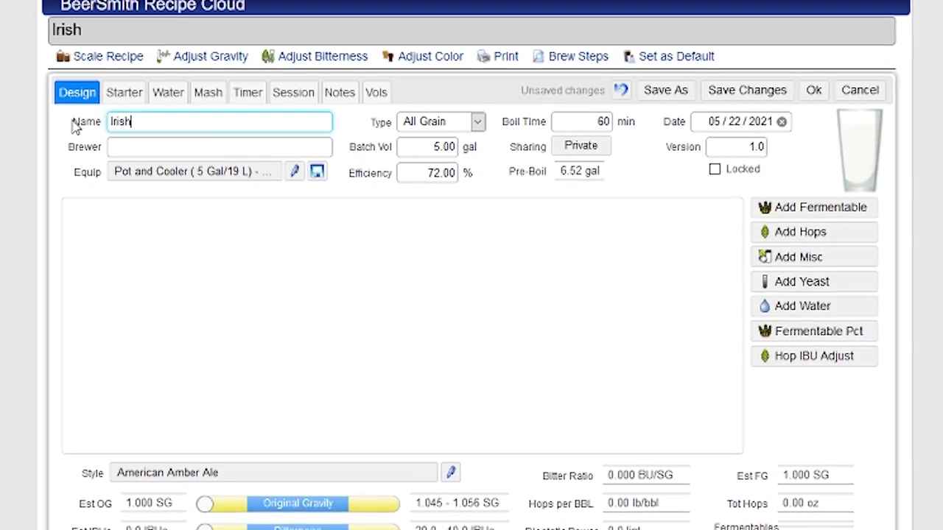
{"action": "type", "text": " Stout"}
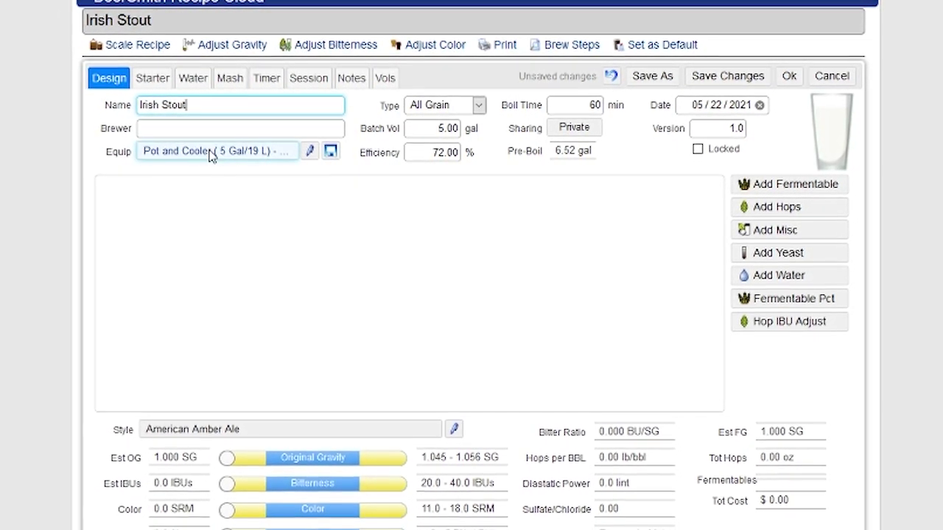
Browse the preloaded equipment sets without keeping changes, and choose All Grain - Standard 5 Gal/19l Batch - Cooler as the recipe's equipment
{"action": "left_click", "coordinate": [209, 153]}
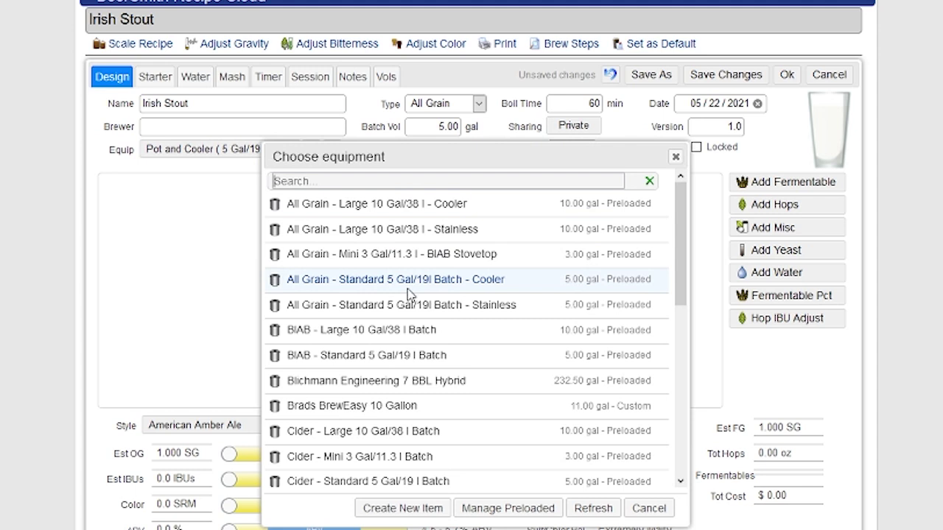
{"action": "left_click", "coordinate": [488, 517]}
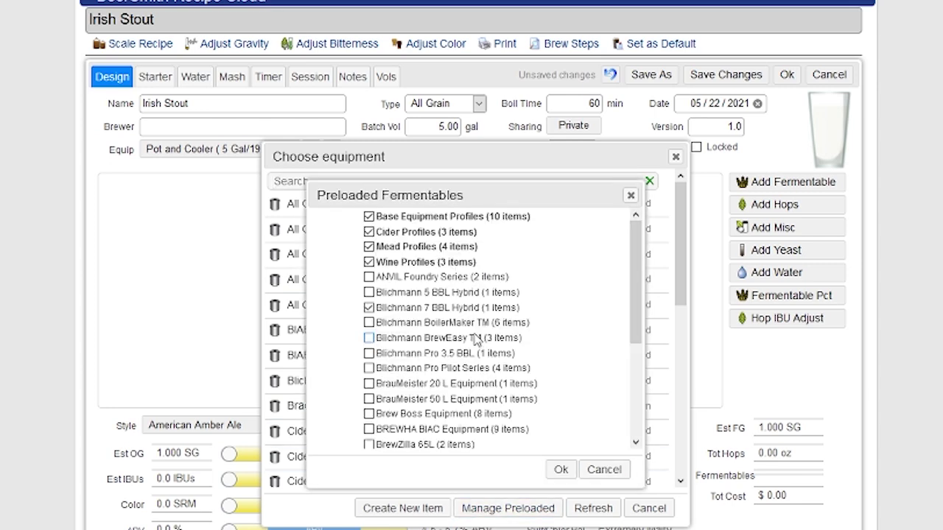
{"action": "scroll", "coordinate": [486, 320], "scroll_direction": "down", "scroll_amount": 3}
{"action": "scroll", "coordinate": [486, 320], "scroll_direction": "down", "scroll_amount": 1}
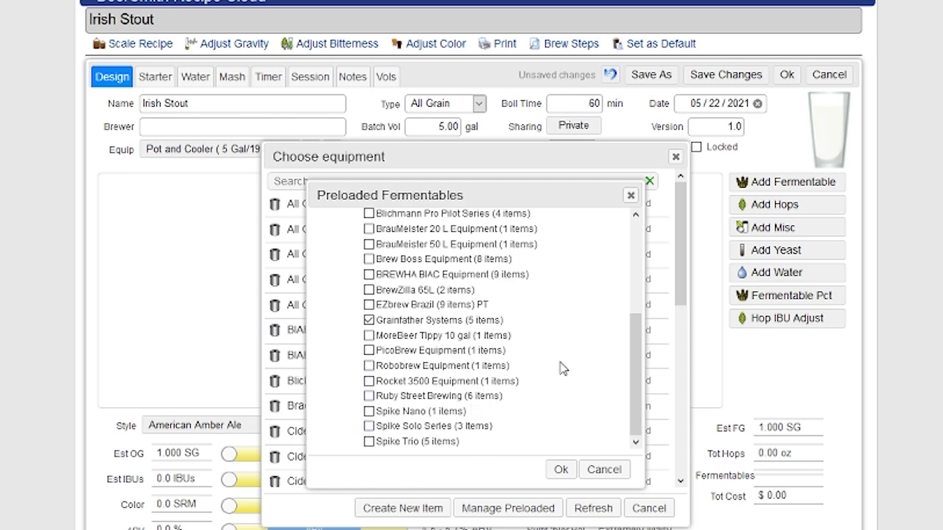
{"action": "scroll", "coordinate": [562, 368], "scroll_direction": "up", "scroll_amount": 5}
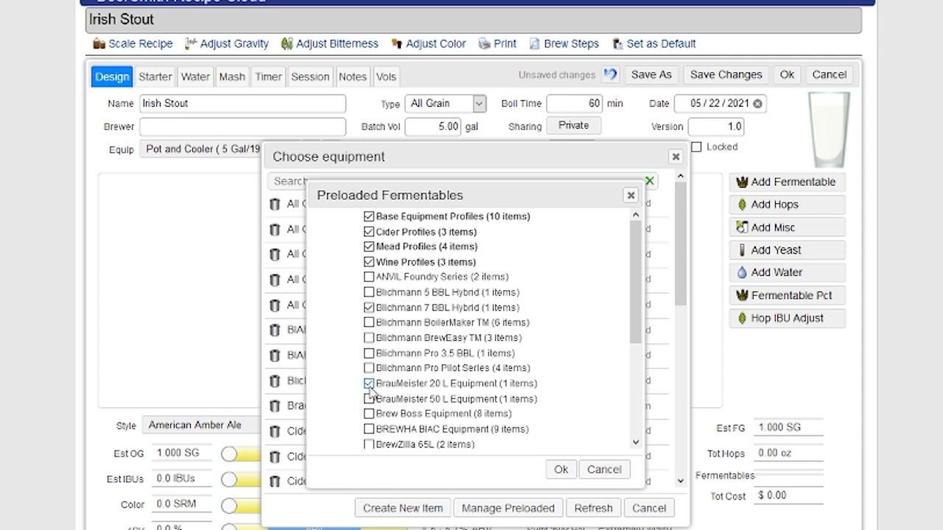
{"action": "left_click", "coordinate": [602, 470]}
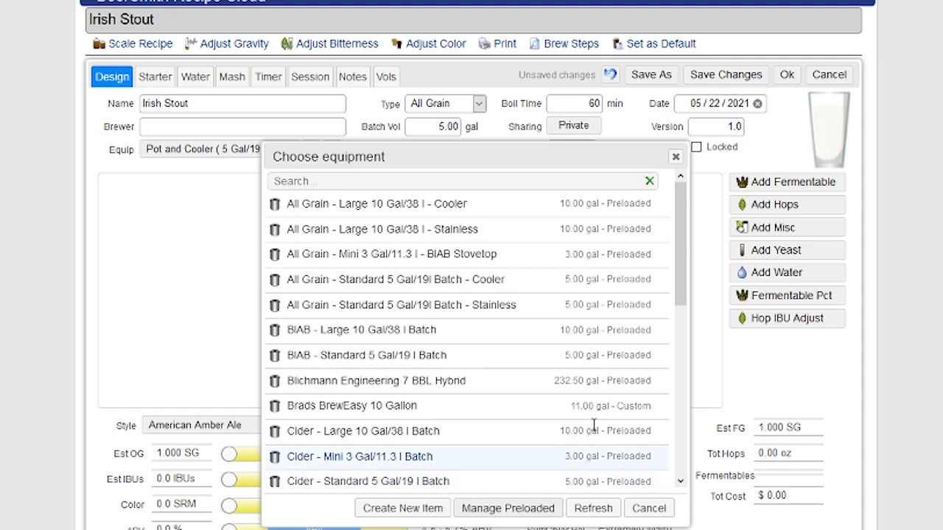
{"action": "left_click", "coordinate": [436, 282]}
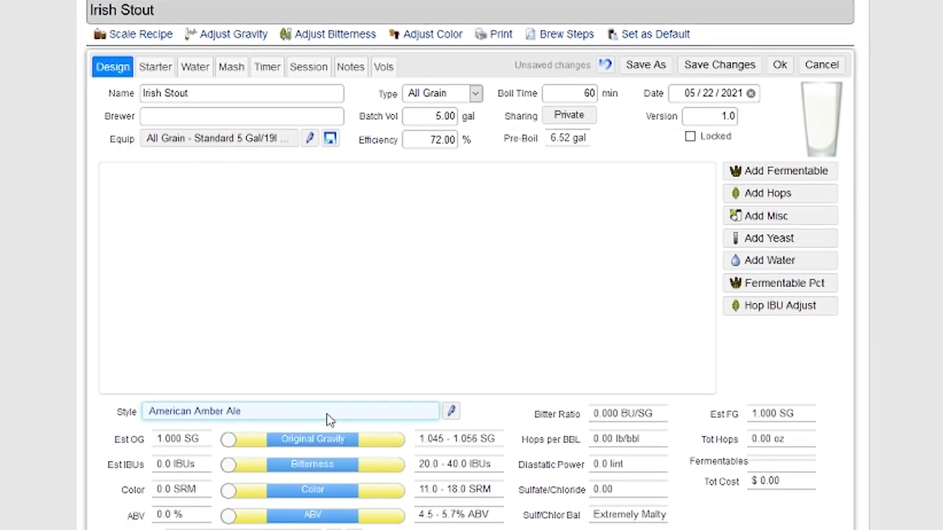
Find the stout styles and set the recipe's style to Irish Stout (15B)
{"action": "left_click", "coordinate": [329, 419]}
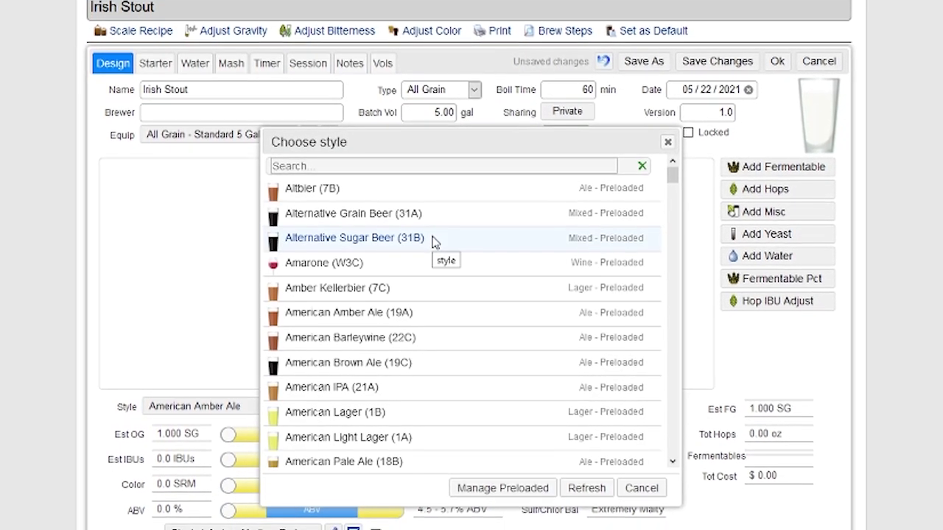
{"action": "type", "text": "St"}
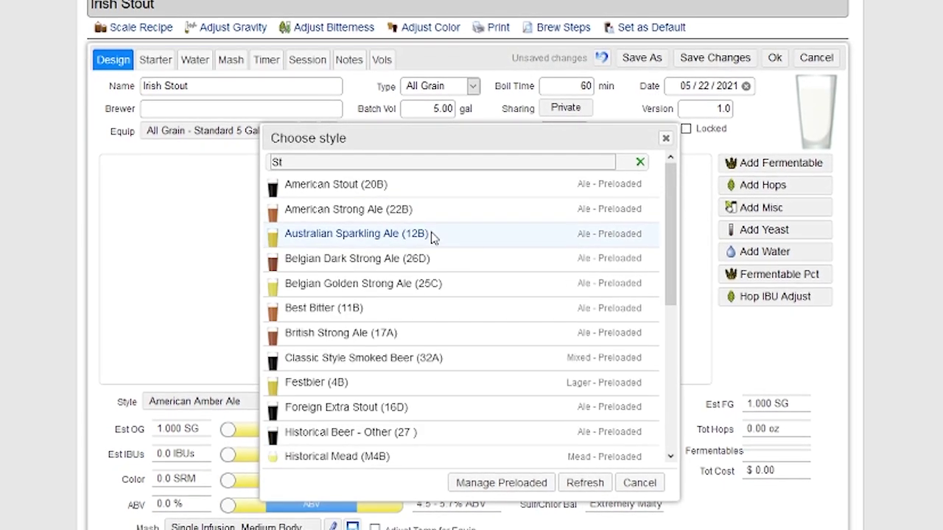
{"action": "type", "text": "out"}
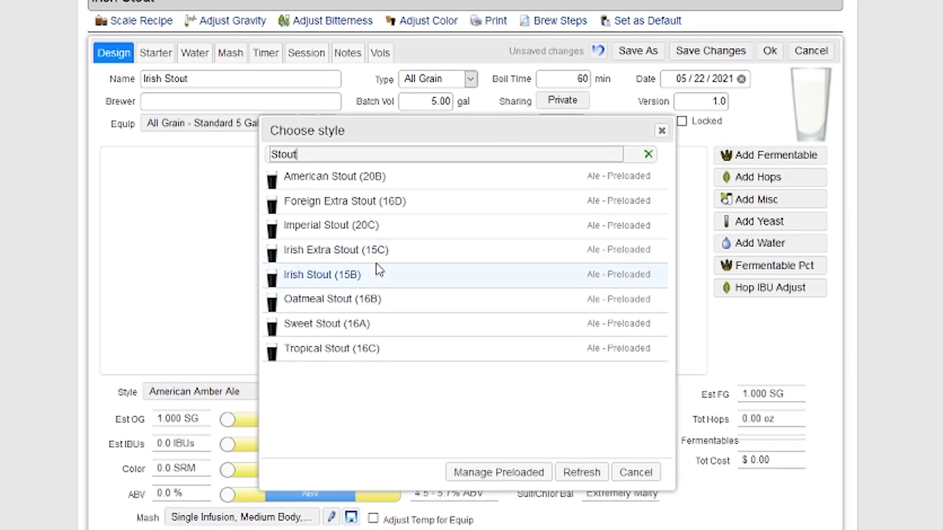
{"action": "left_click", "coordinate": [372, 276]}
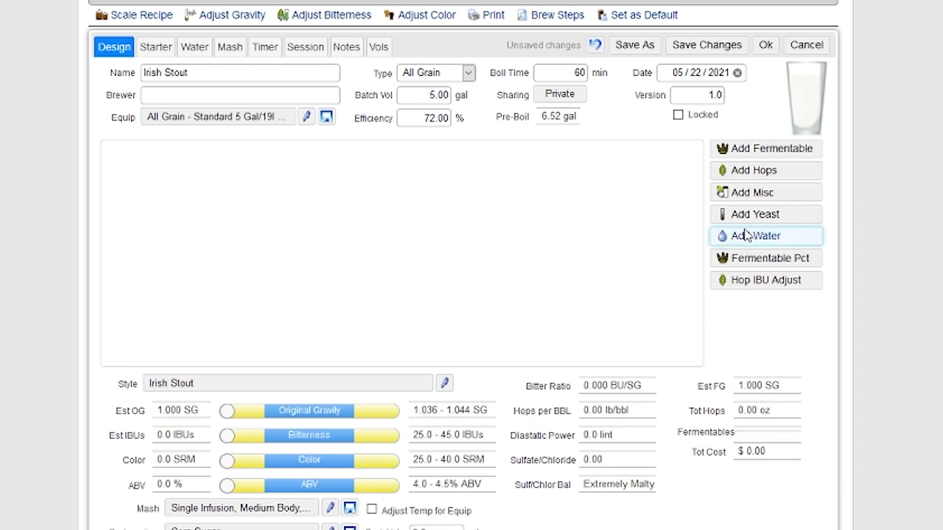
Start adding a fermentable and search the grain list for Pale Malt
{"action": "left_click", "coordinate": [748, 161]}
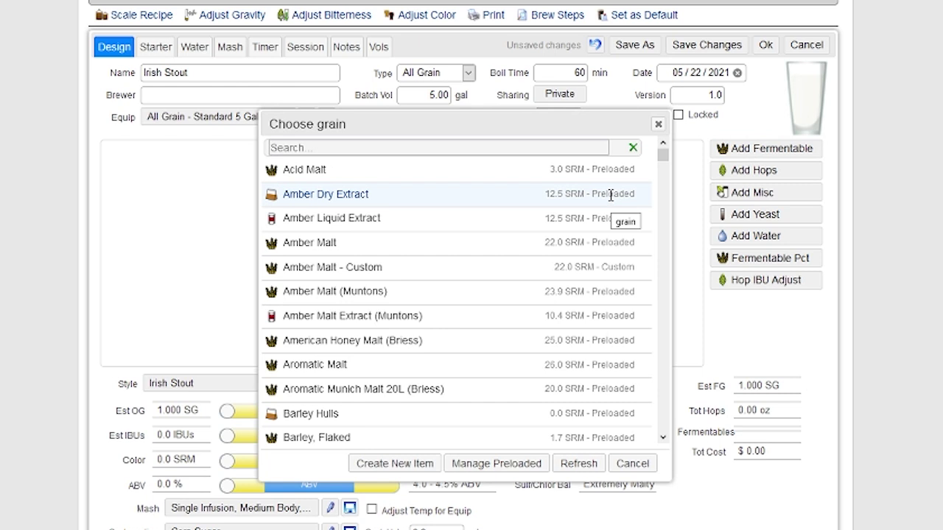
{"action": "type", "text": "Pale"}
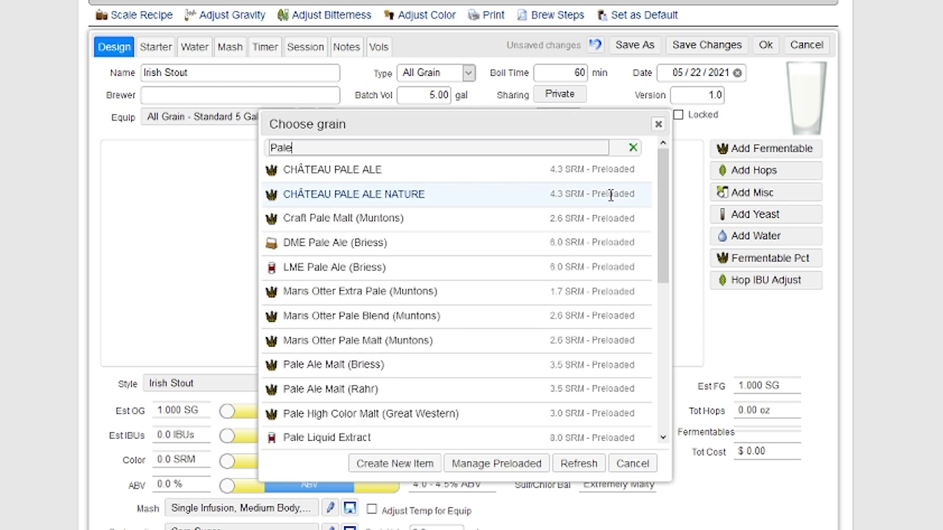
{"action": "type", "text": " Malt"}
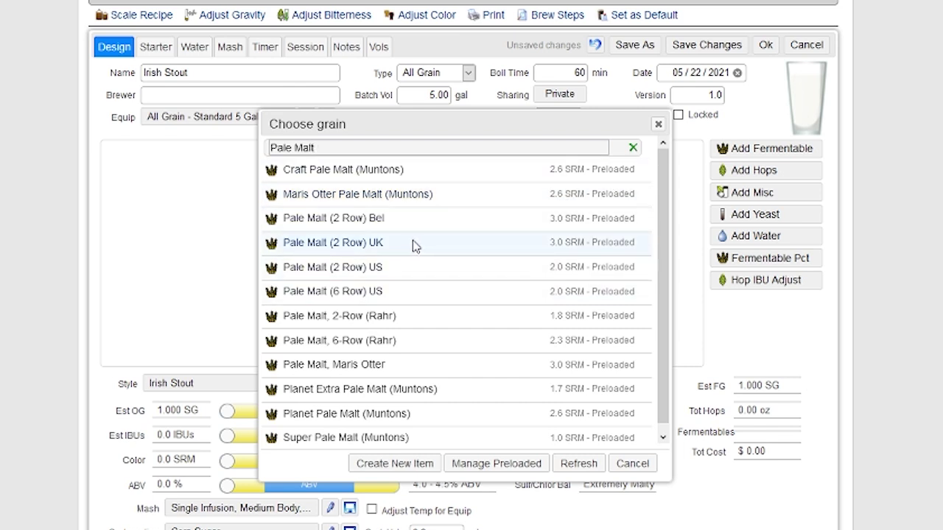
Browse the preloaded fermentable sets by maltster and close them without keeping changes
{"action": "left_click", "coordinate": [478, 467]}
{"action": "scroll", "coordinate": [482, 339], "scroll_direction": "down", "scroll_amount": 5}
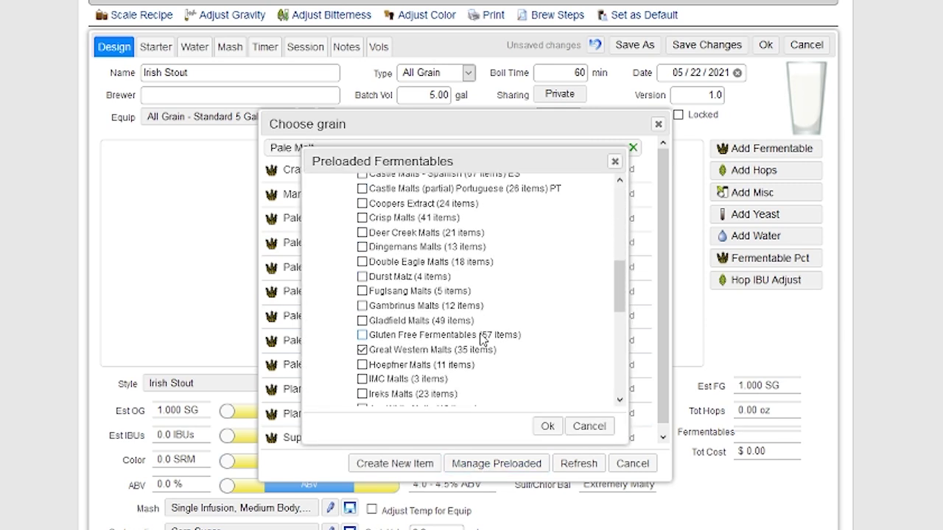
{"action": "scroll", "coordinate": [482, 339], "scroll_direction": "down", "scroll_amount": 3}
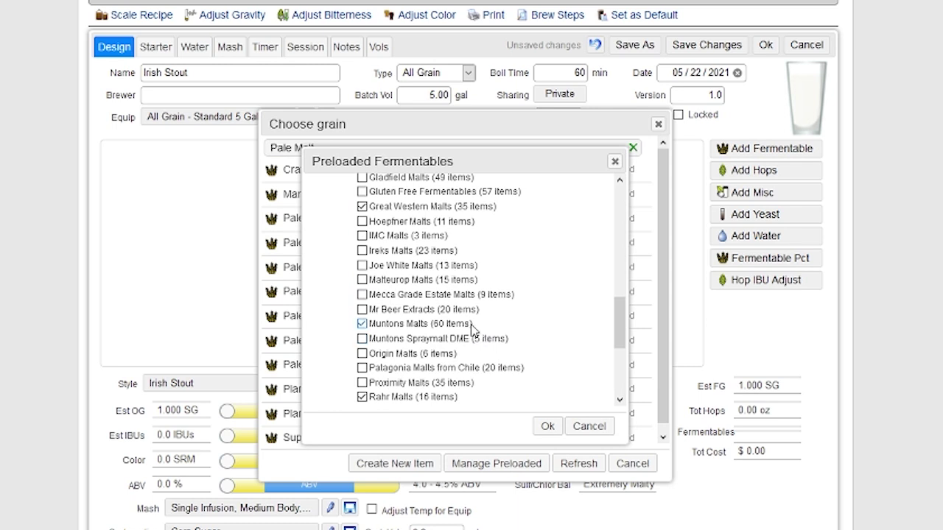
{"action": "scroll", "coordinate": [454, 305], "scroll_direction": "up", "scroll_amount": 3}
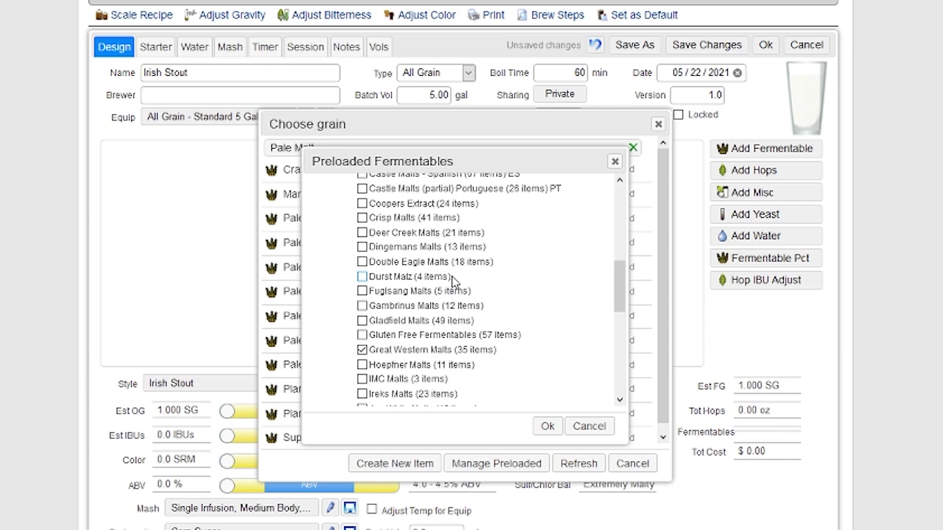
{"action": "left_click", "coordinate": [589, 428]}
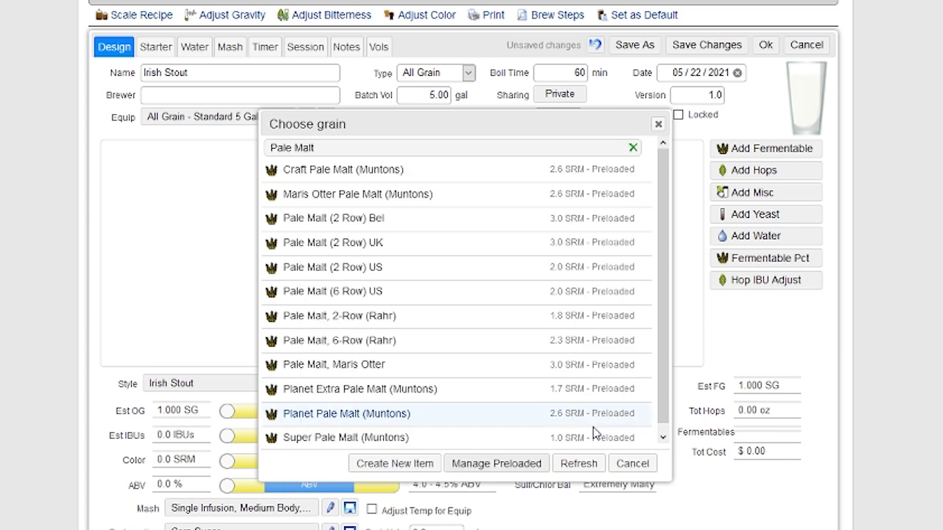
Add 5 lb of Pale Malt (2 Row) UK to the recipe
{"action": "double_click", "coordinate": [407, 253]}
{"action": "double_click", "coordinate": [429, 263]}
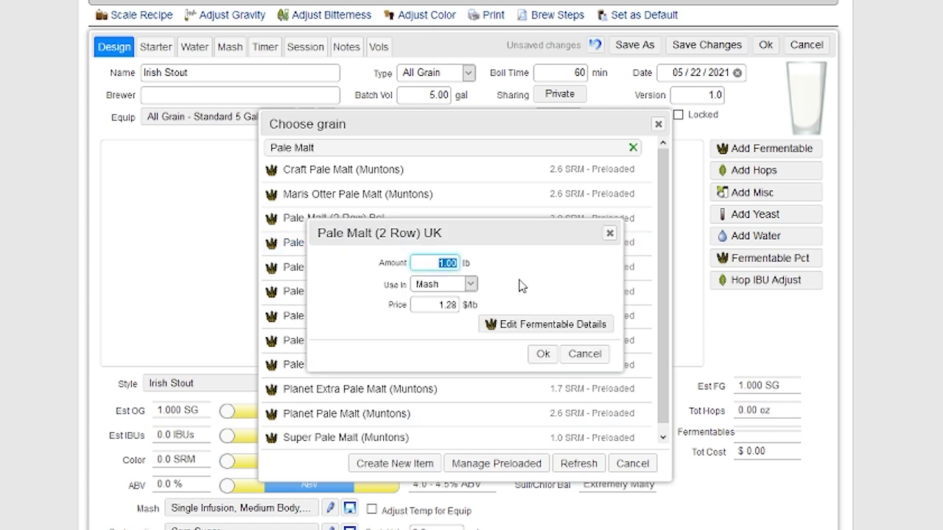
{"action": "type", "text": "5"}
{"action": "left_click", "coordinate": [541, 354]}
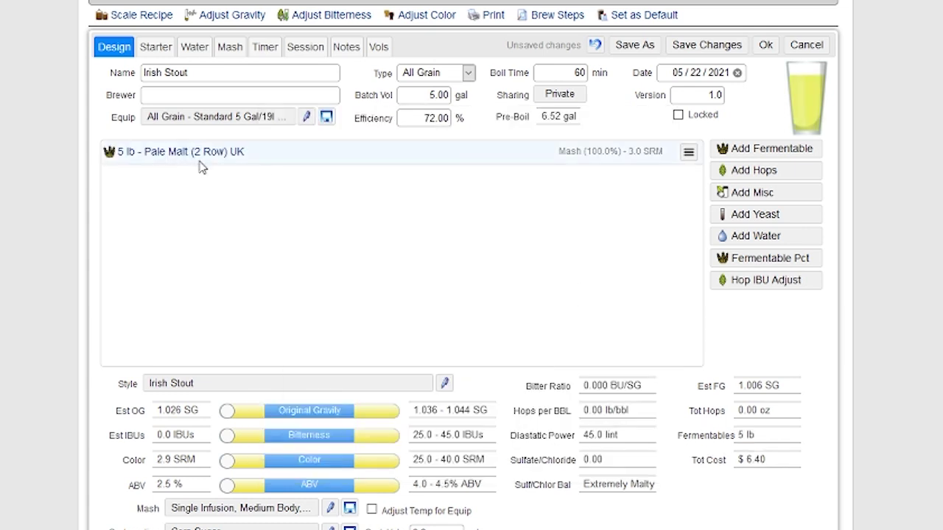
Search the grain list for flaked grains and add 2 lb of Barley, Flaked to the recipe
{"action": "left_click", "coordinate": [782, 152]}
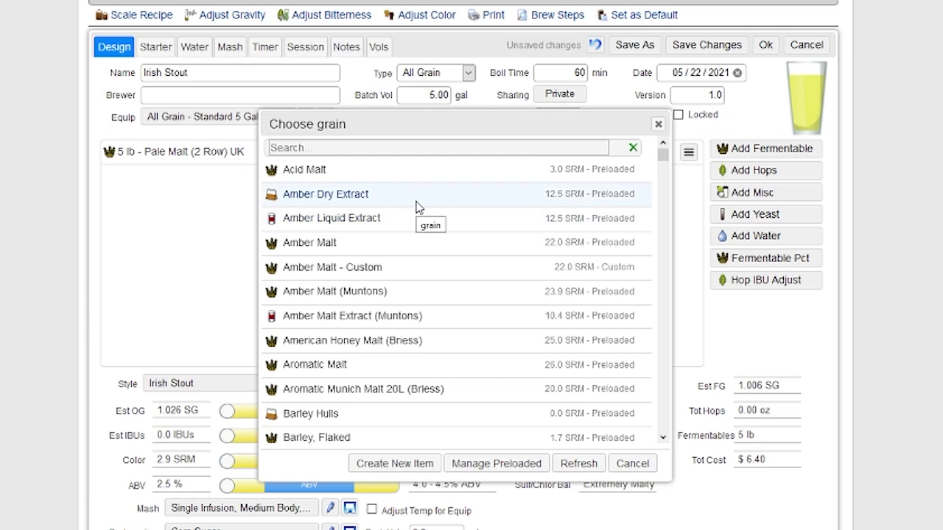
{"action": "type", "text": "Flak"}
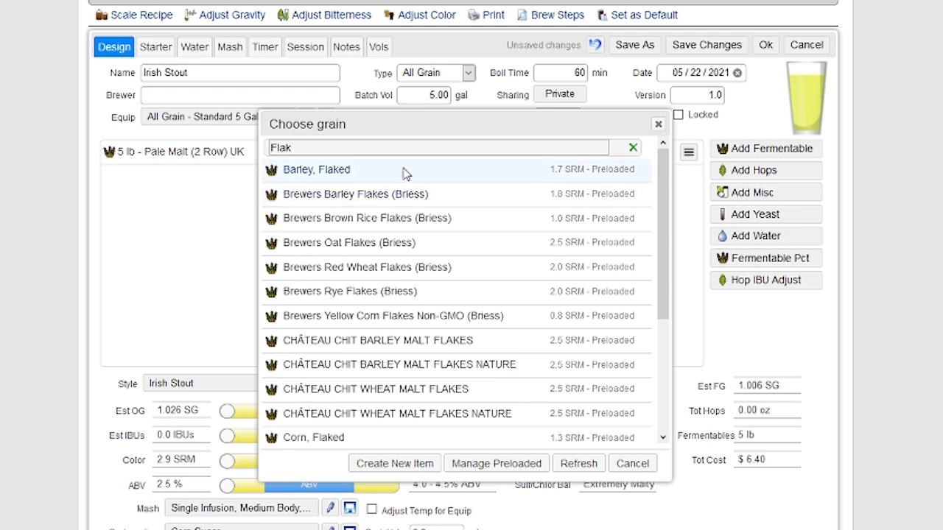
{"action": "left_click", "coordinate": [404, 171]}
{"action": "key", "text": "ctrl+a"}
{"action": "type", "text": "2"}
{"action": "left_click", "coordinate": [543, 355]}
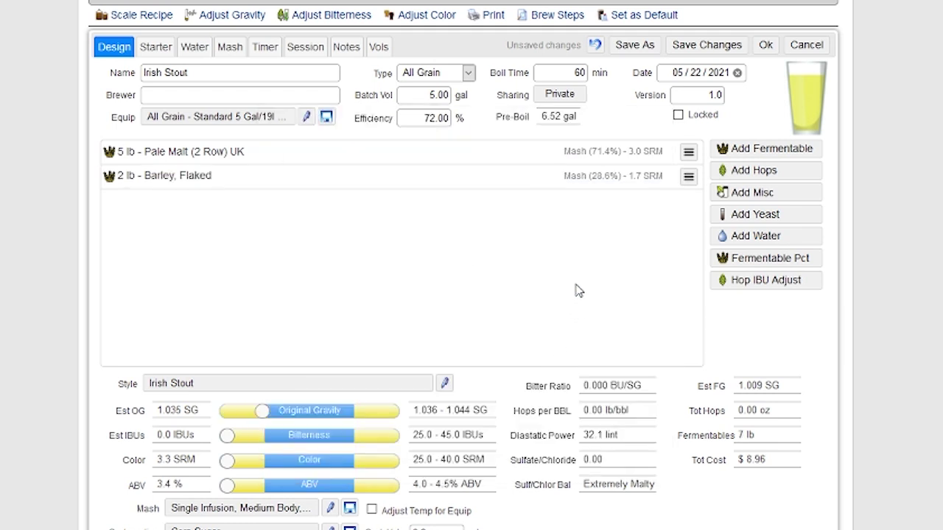
Add 1 lb of Black Barley (Stout) to the mash and review the fermentable percentages by weight without changing them
{"action": "left_click", "coordinate": [774, 153]}
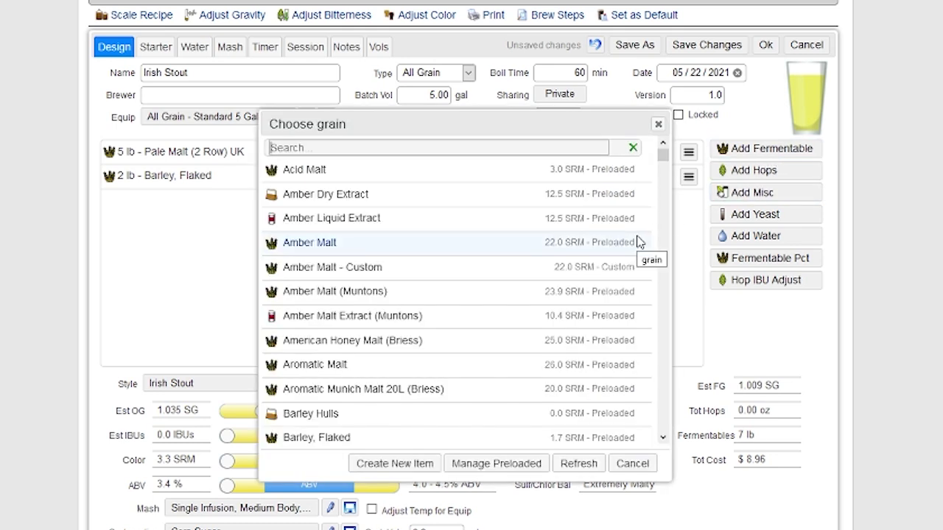
{"action": "type", "text": "Stout"}
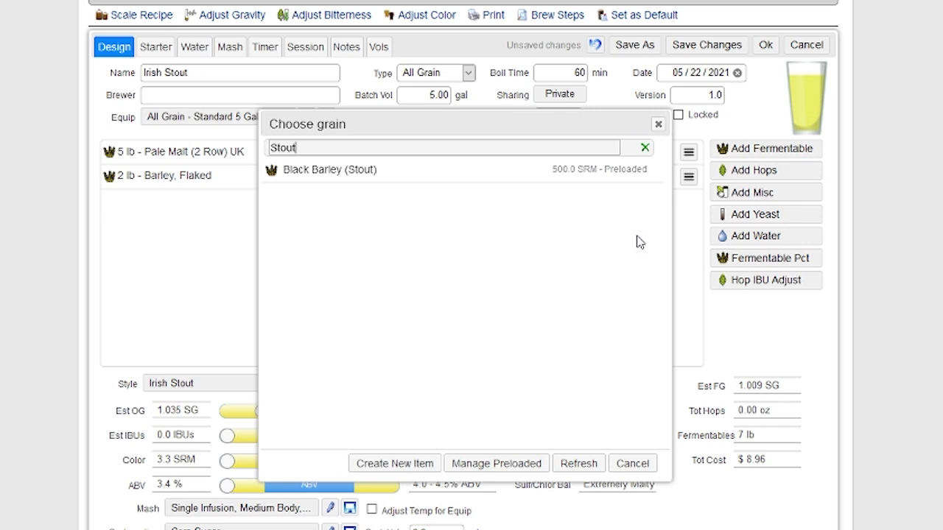
{"action": "left_click", "coordinate": [497, 181]}
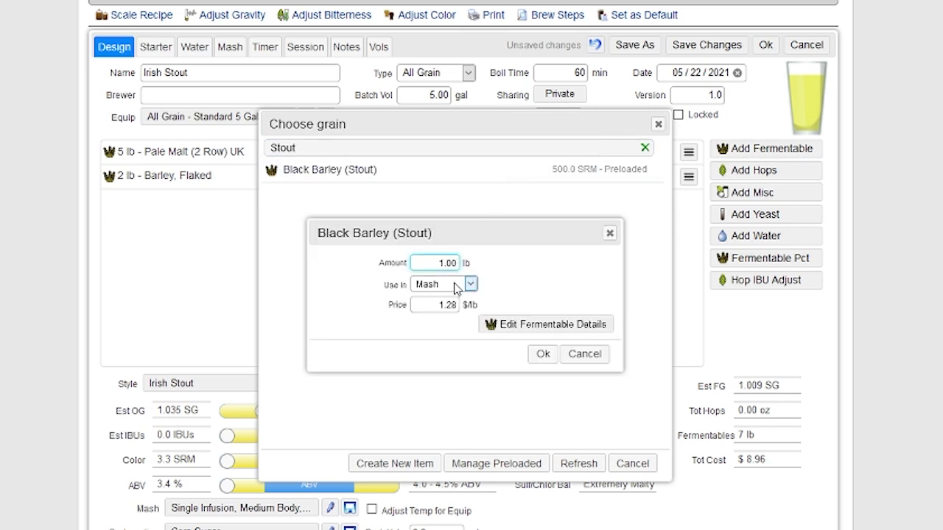
{"action": "left_click", "coordinate": [534, 356]}
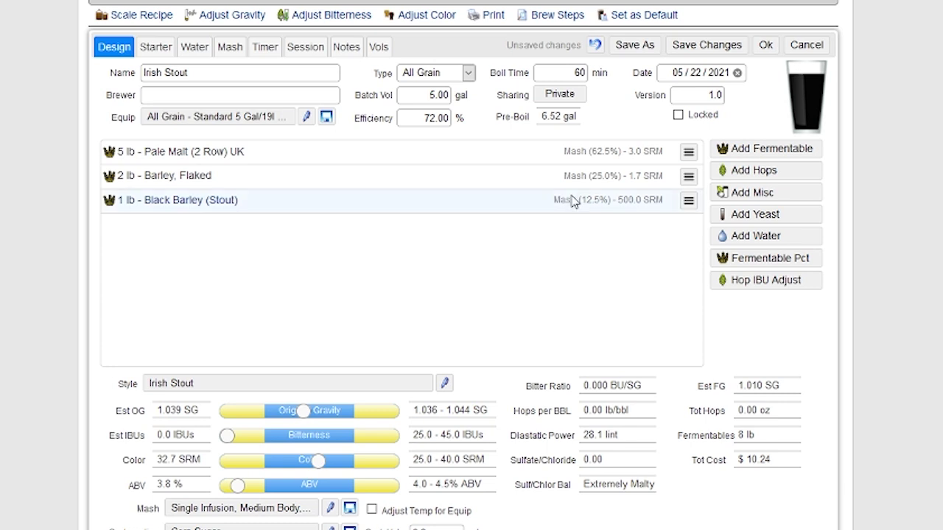
{"action": "left_click", "coordinate": [751, 264]}
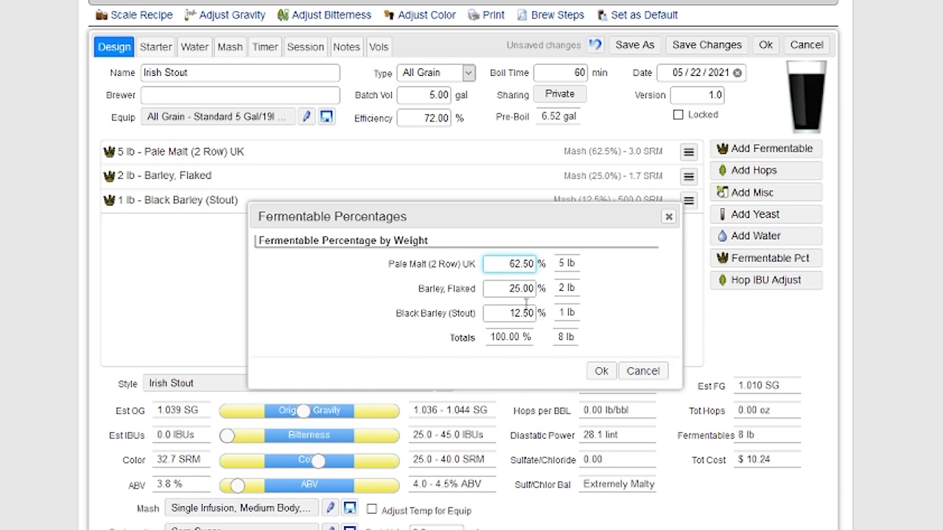
{"action": "left_click", "coordinate": [641, 371]}
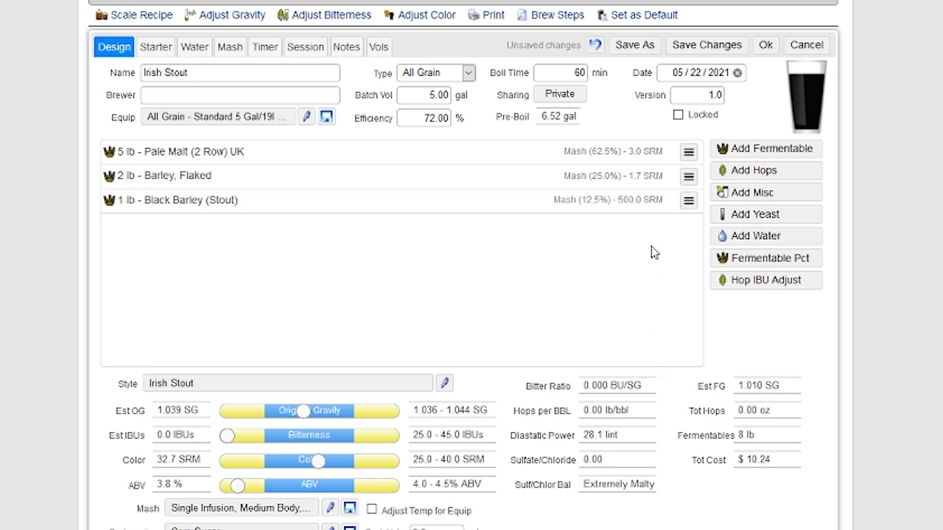
Add 1.00 oz of East Kent Goldings (EKG) pellet hops as a 60-minute boil addition
{"action": "left_click", "coordinate": [754, 171]}
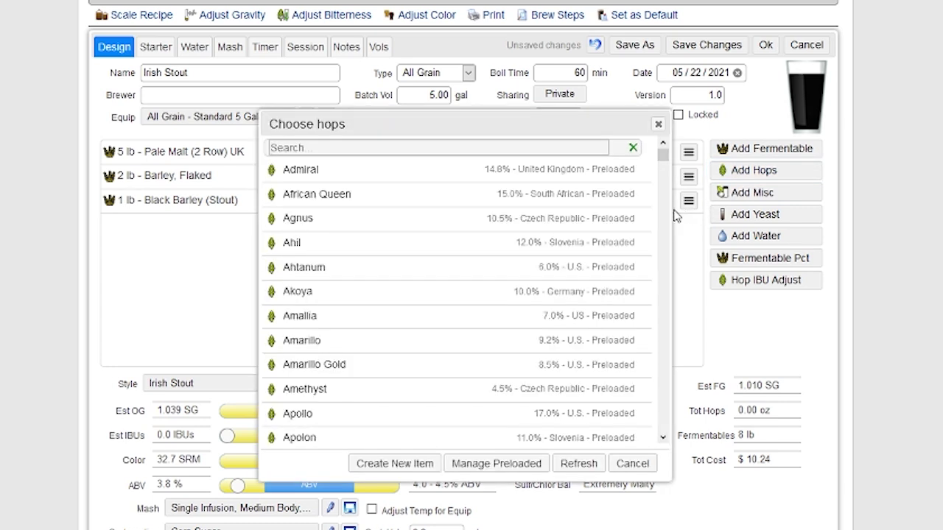
{"action": "type", "text": "Kent"}
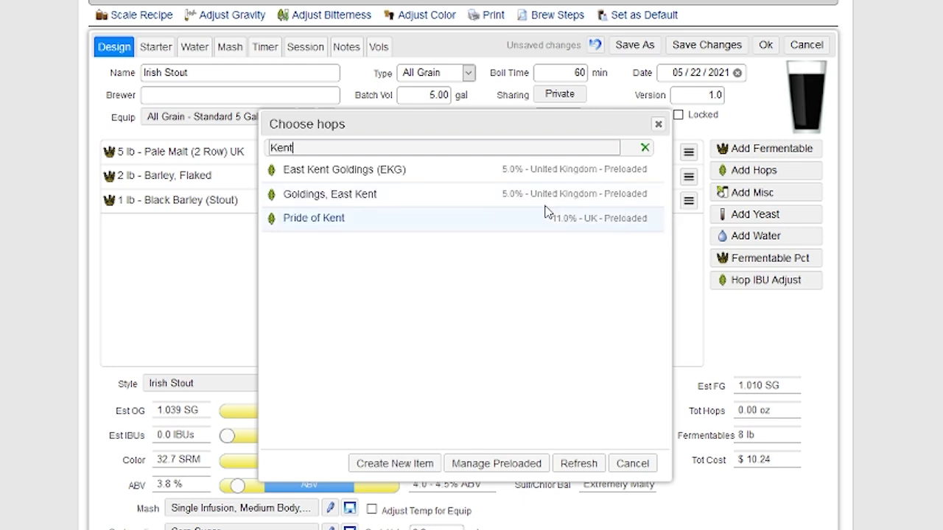
{"action": "left_click", "coordinate": [515, 168]}
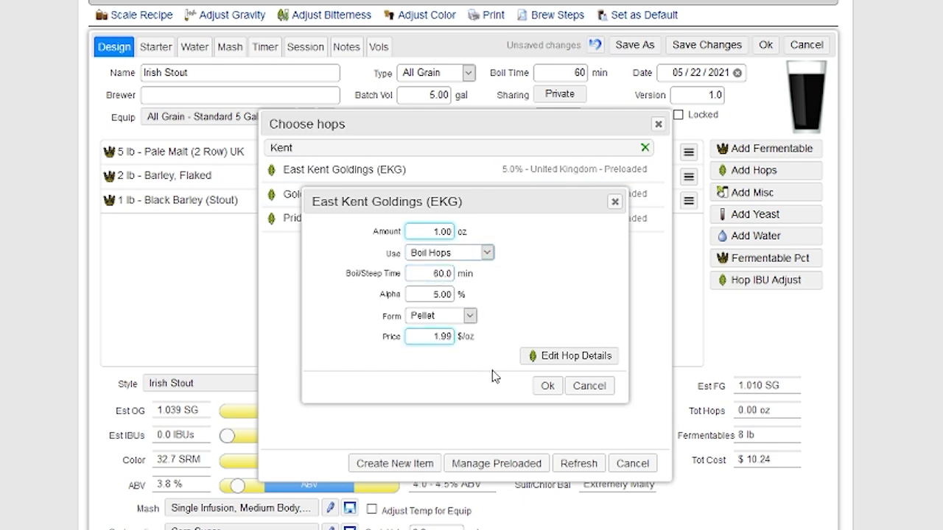
{"action": "left_click", "coordinate": [547, 386]}
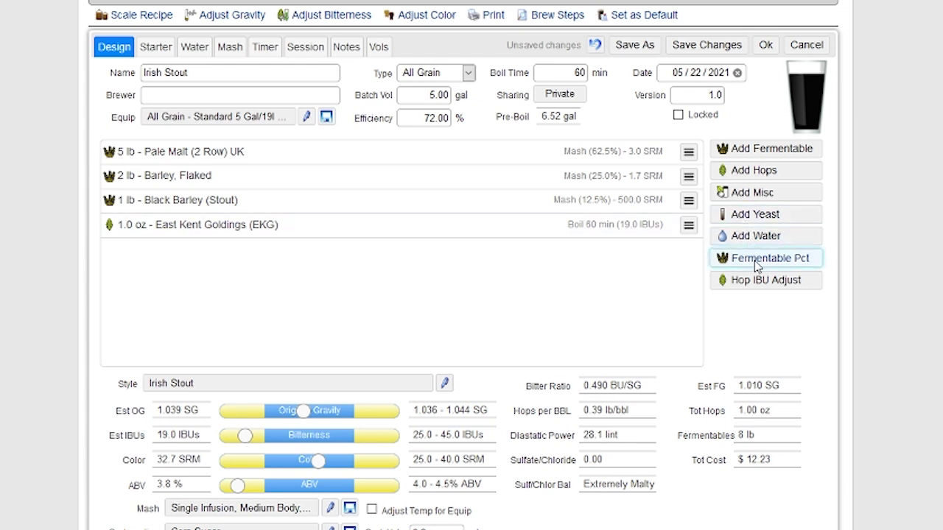
Search the yeasts for Irish and add 1 package of White Labs #WLP004 Irish Ale Yeast to the recipe
{"action": "left_click", "coordinate": [758, 217]}
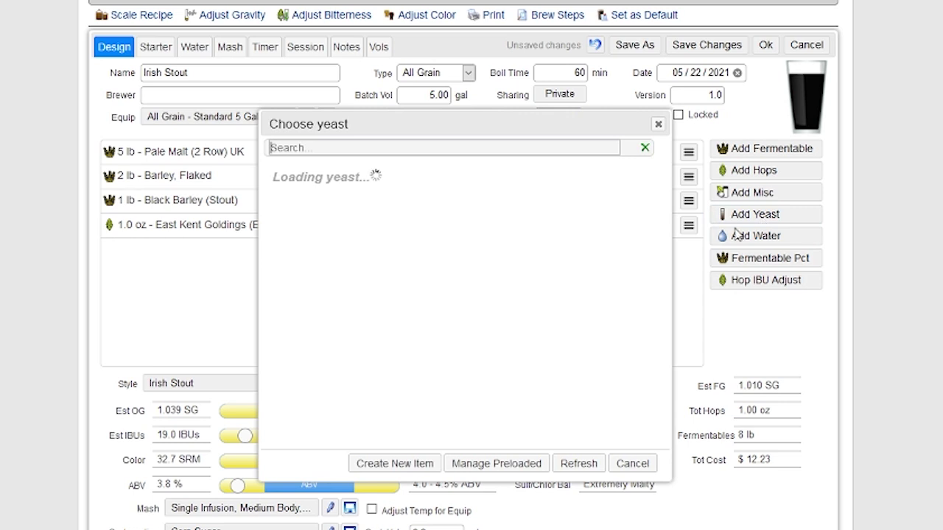
{"action": "type", "text": "I"}
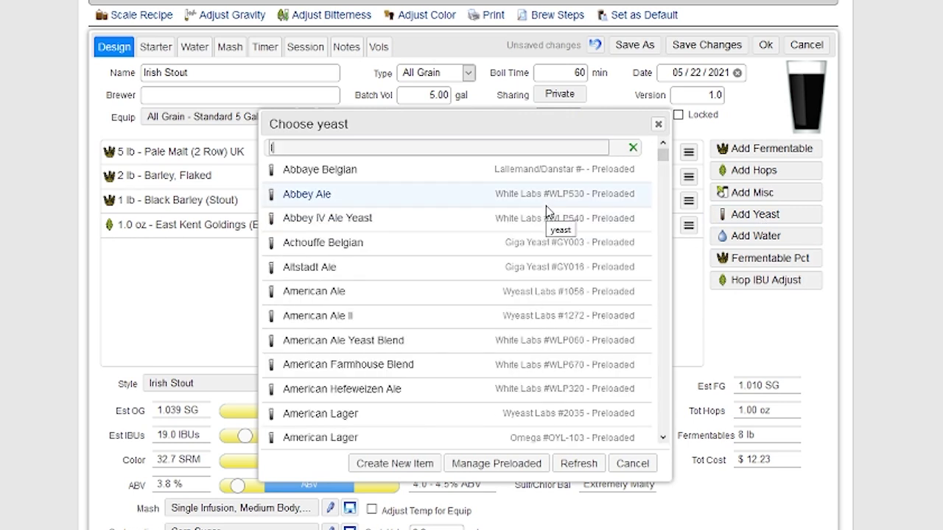
{"action": "type", "text": "rish"}
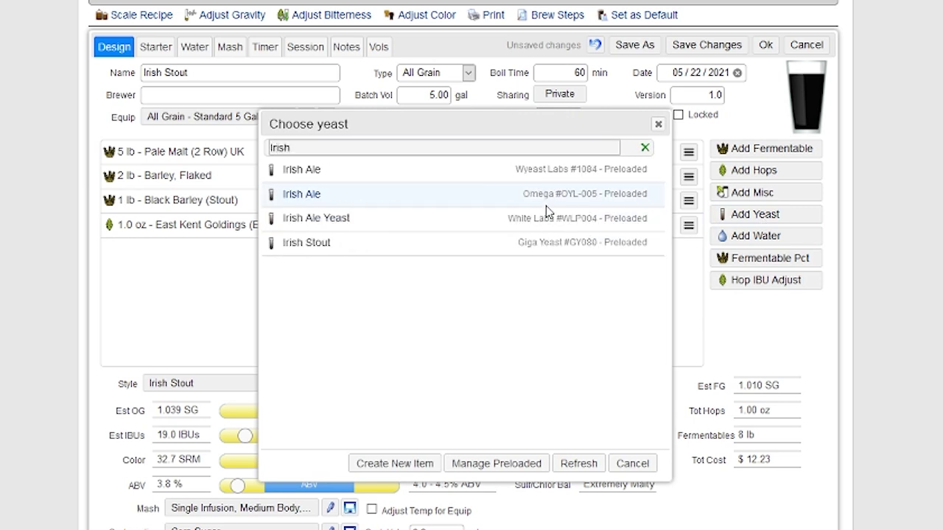
{"action": "left_click", "coordinate": [532, 218]}
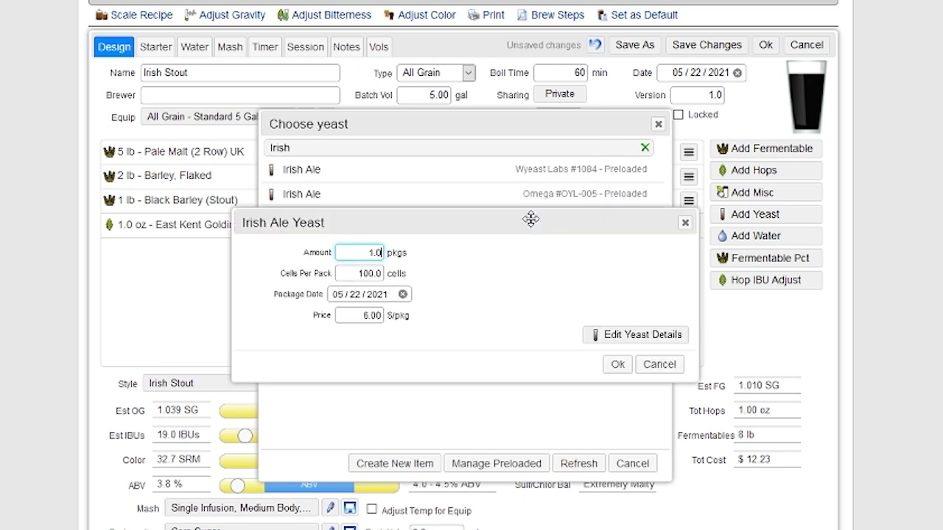
{"action": "left_click", "coordinate": [617, 364]}
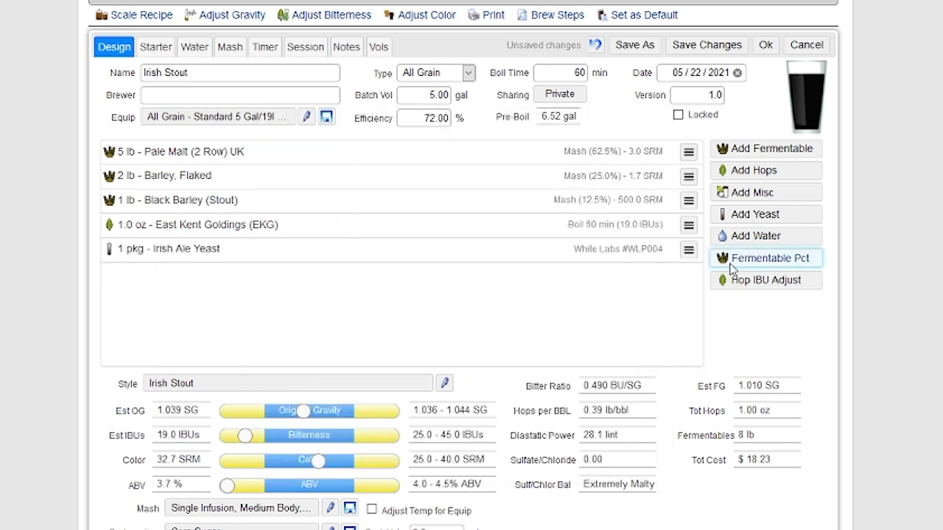
Add 0.25 tsp of Irish Moss as a miscellaneous ingredient for the last 10 minutes of the boil
{"action": "left_click", "coordinate": [757, 195]}
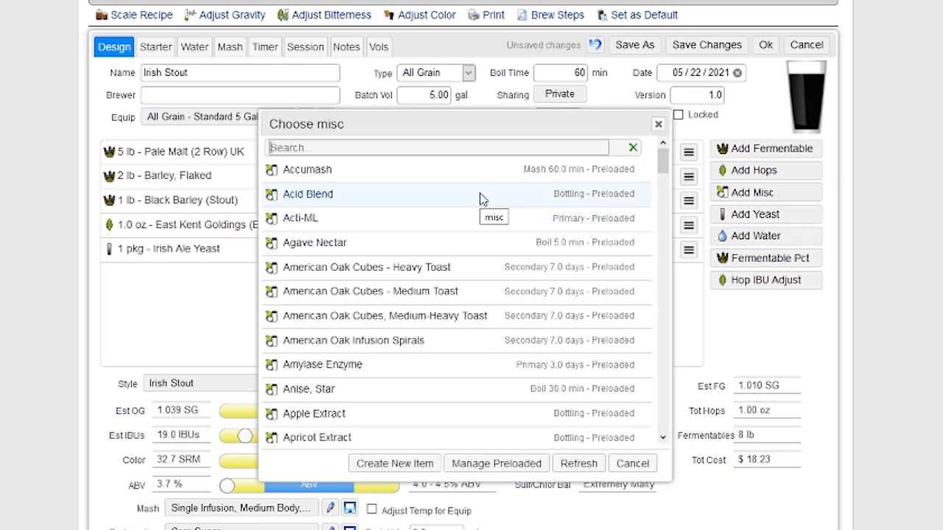
{"action": "type", "text": "Irish"}
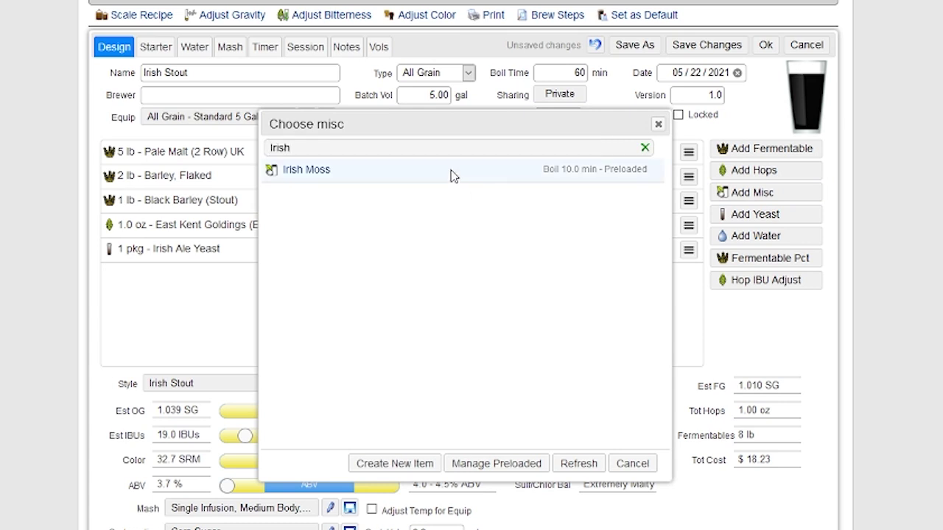
{"action": "left_click", "coordinate": [452, 173]}
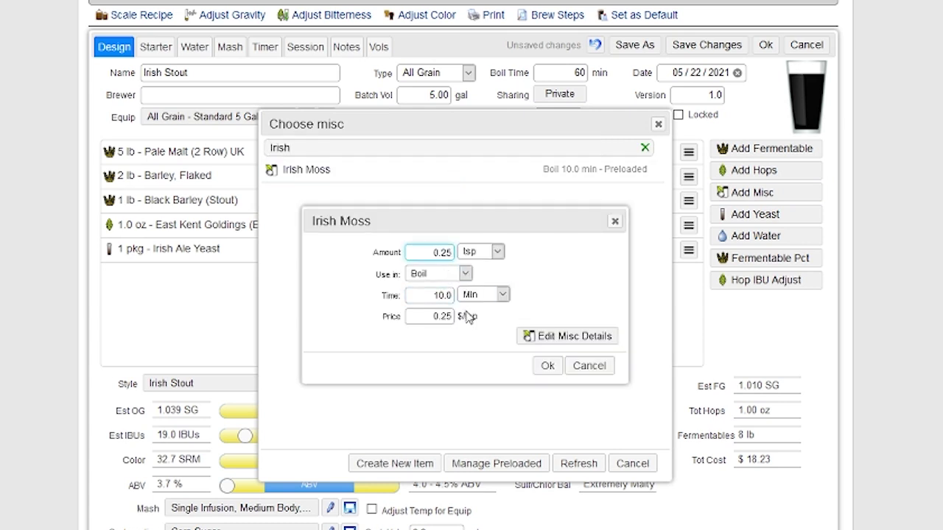
{"action": "left_click", "coordinate": [547, 366]}
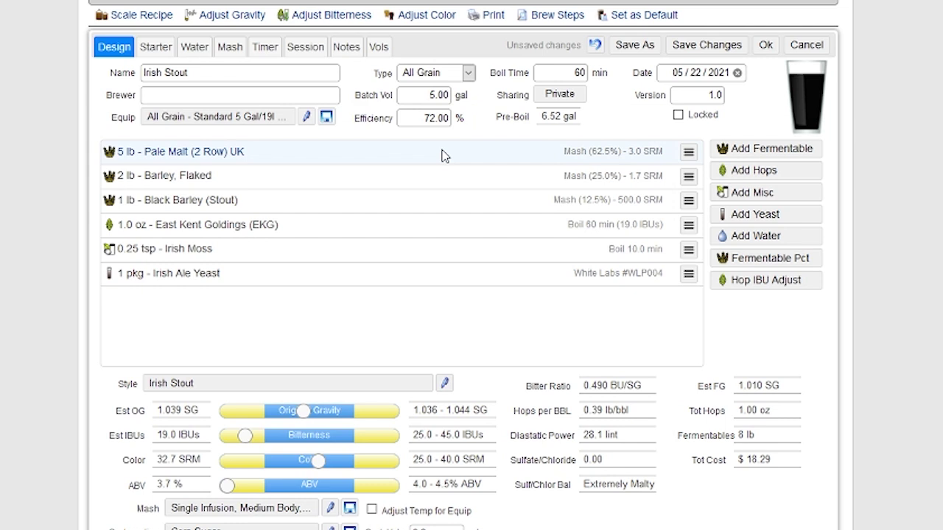
{"action": "left_click", "coordinate": [267, 70]}
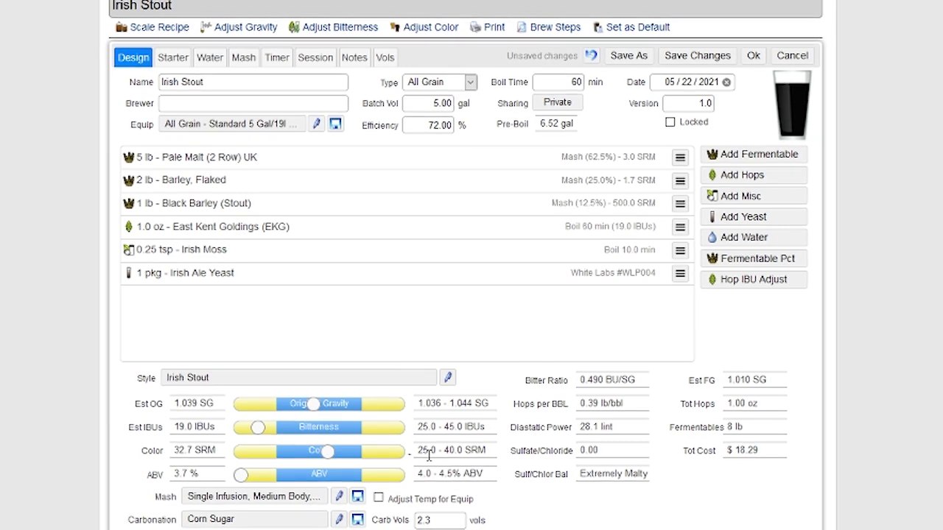
Change the recipe's mash profile to Single Infusion, Full Body, No Mash Out
{"action": "scroll", "coordinate": [369, 456], "scroll_direction": "down", "scroll_amount": 2}
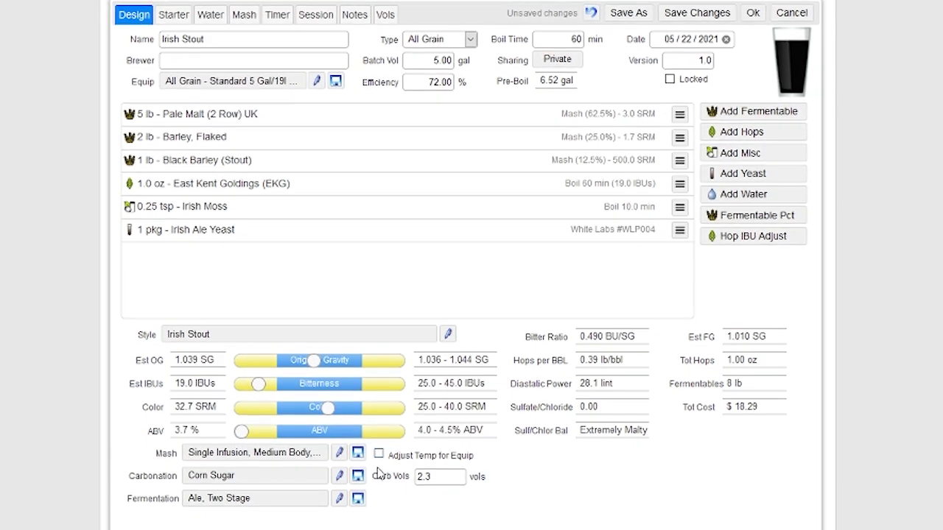
{"action": "left_click", "coordinate": [259, 458]}
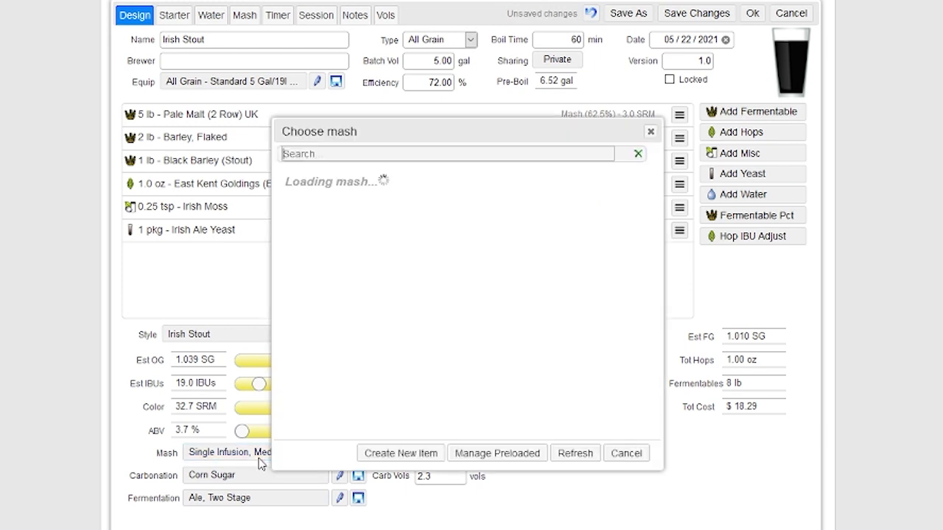
{"action": "scroll", "coordinate": [404, 338], "scroll_direction": "down", "scroll_amount": 5}
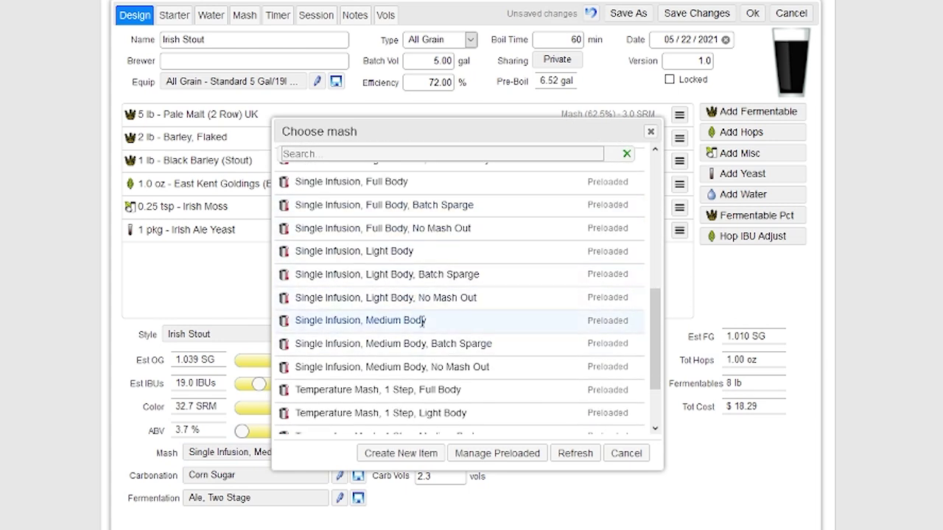
{"action": "scroll", "coordinate": [432, 347], "scroll_direction": "down", "scroll_amount": 3}
{"action": "scroll", "coordinate": [431, 348], "scroll_direction": "up", "scroll_amount": 6}
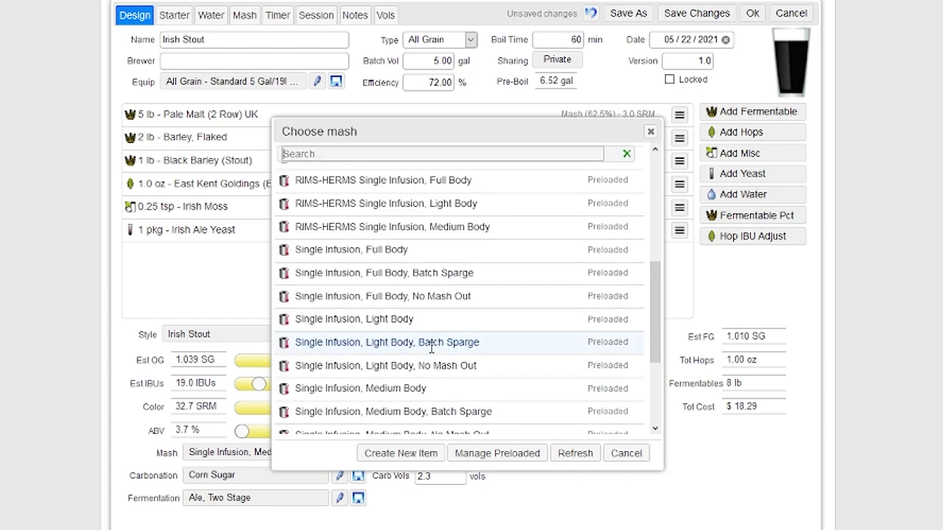
{"action": "left_click", "coordinate": [432, 297]}
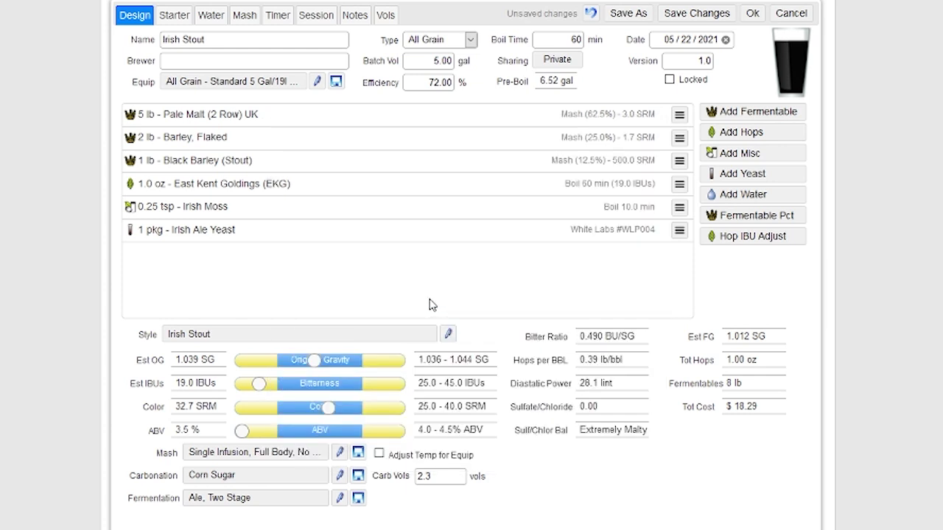
Set the carbonation method to Keg and save the recipe changes
{"action": "left_click", "coordinate": [276, 477]}
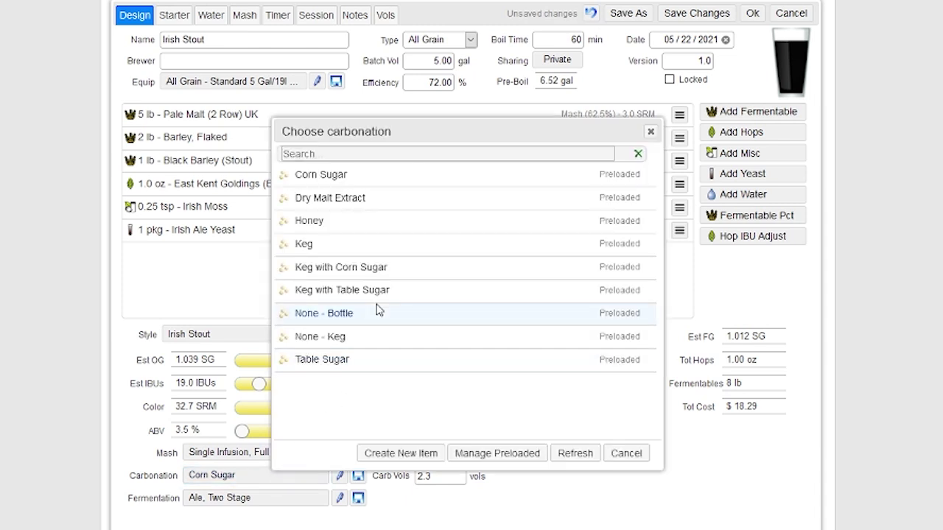
{"action": "left_click", "coordinate": [321, 246]}
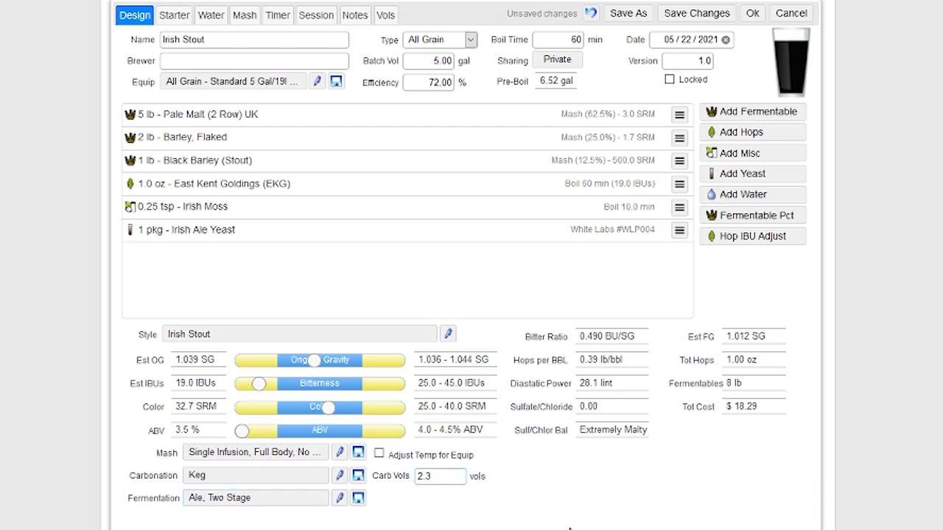
{"action": "scroll", "coordinate": [641, 470], "scroll_direction": "up", "scroll_amount": 1}
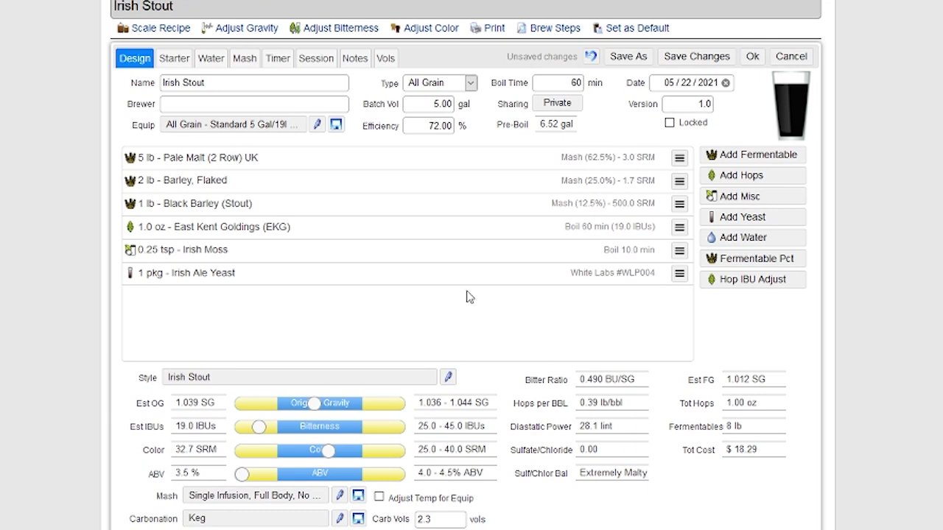
{"action": "left_click", "coordinate": [685, 64]}
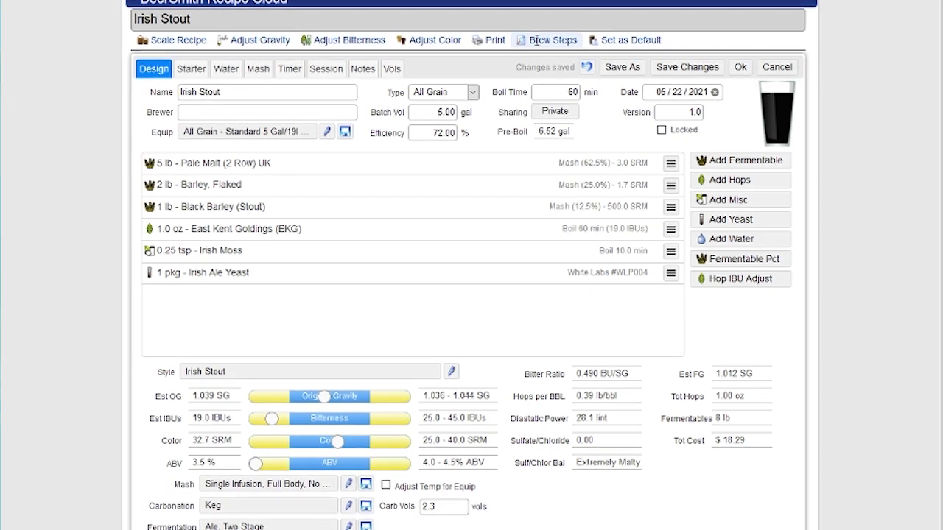
Open the recipe's brew steps sheet, review it from preparation through fermentation, and return to the recipe editor
{"action": "left_click", "coordinate": [533, 40]}
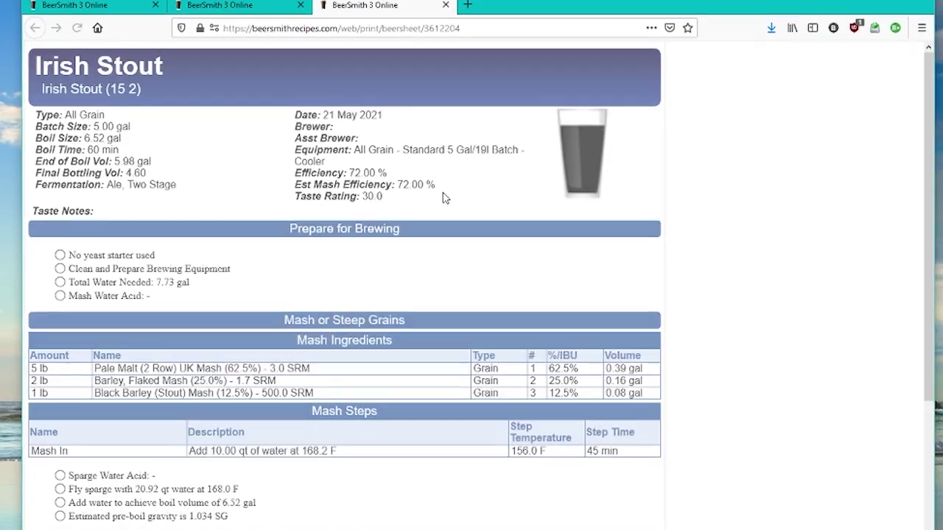
{"action": "scroll", "coordinate": [396, 269], "scroll_direction": "down", "scroll_amount": 2}
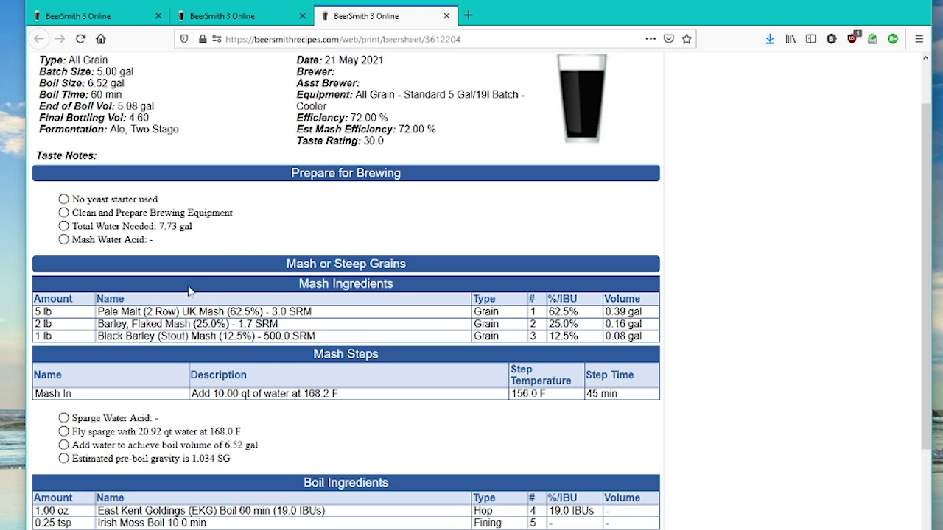
{"action": "scroll", "coordinate": [421, 327], "scroll_direction": "down", "scroll_amount": 2}
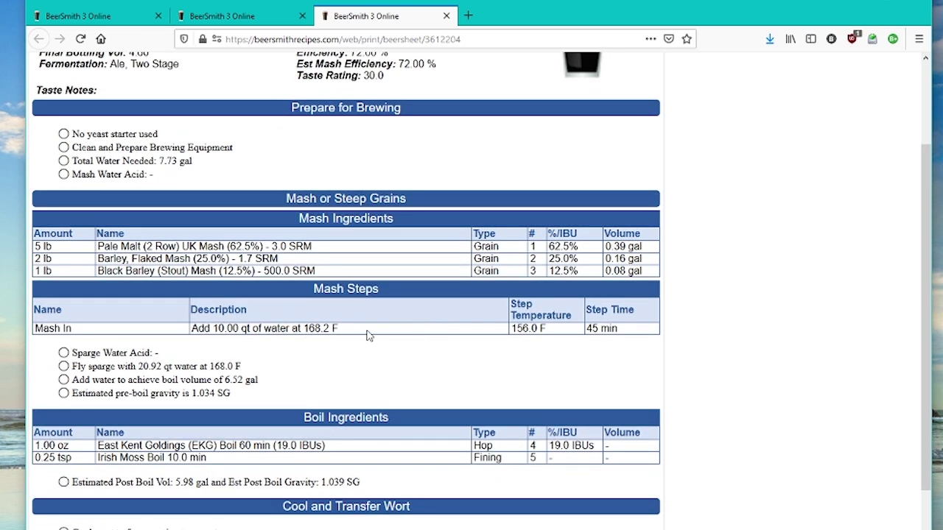
{"action": "scroll", "coordinate": [437, 328], "scroll_direction": "down", "scroll_amount": 2}
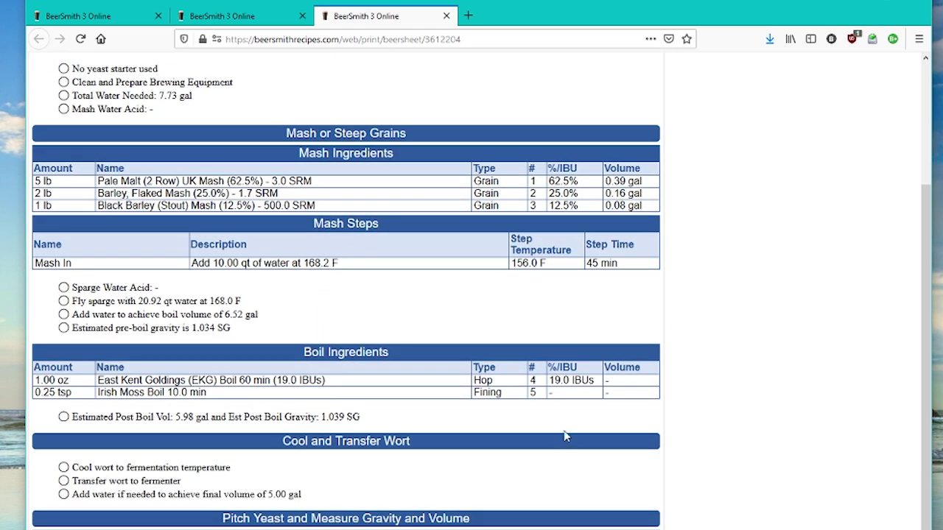
{"action": "scroll", "coordinate": [545, 420], "scroll_direction": "down", "scroll_amount": 4}
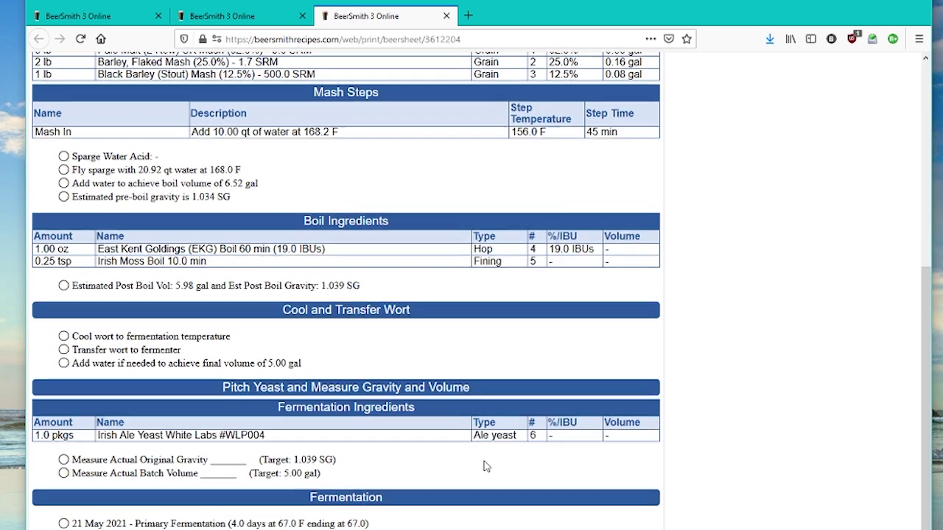
{"action": "scroll", "coordinate": [485, 466], "scroll_direction": "down", "scroll_amount": 1}
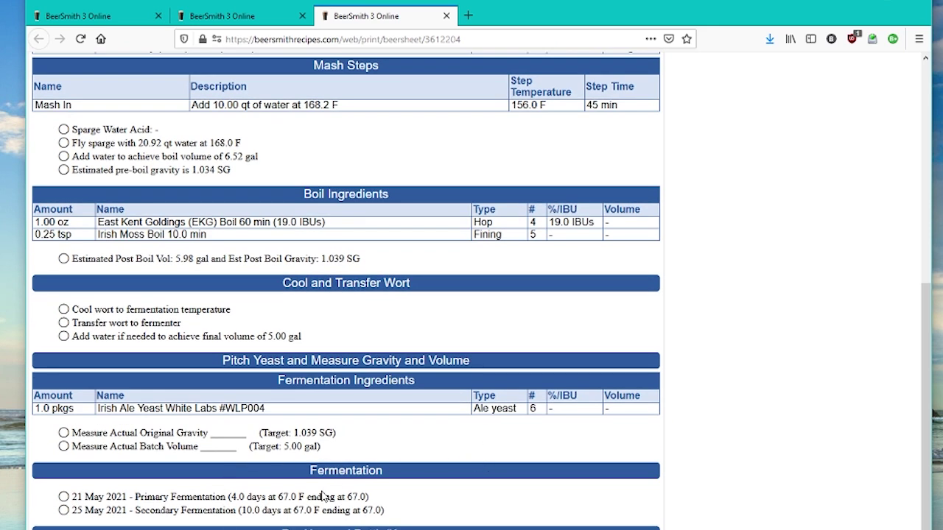
{"action": "scroll", "coordinate": [496, 384], "scroll_direction": "up", "scroll_amount": 10}
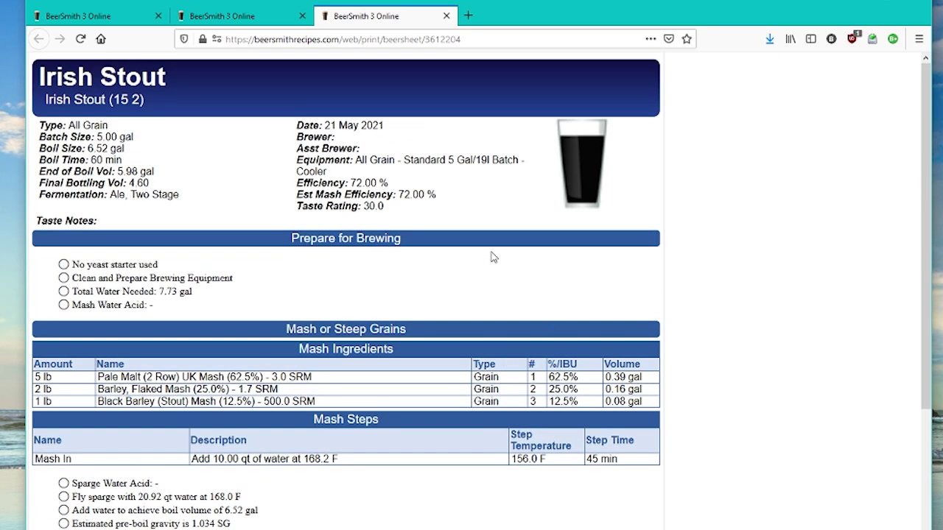
{"action": "left_click", "coordinate": [221, 20]}
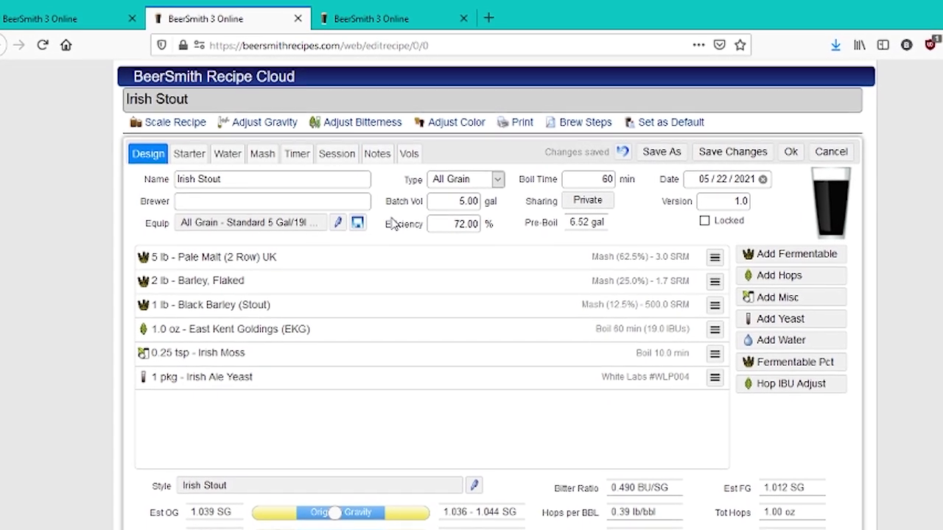
{"action": "left_click", "coordinate": [401, 209]}
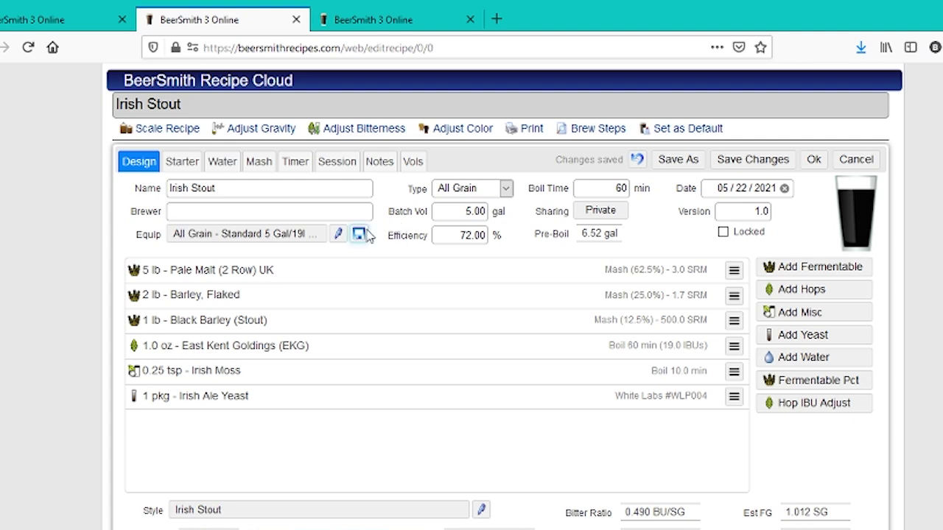
{"action": "left_click", "coordinate": [395, 234]}
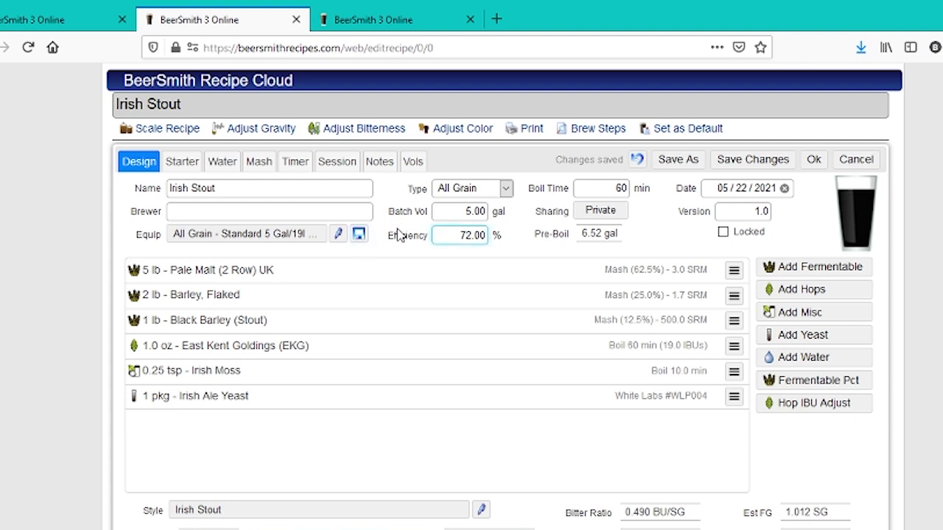
{"action": "left_click", "coordinate": [479, 268]}
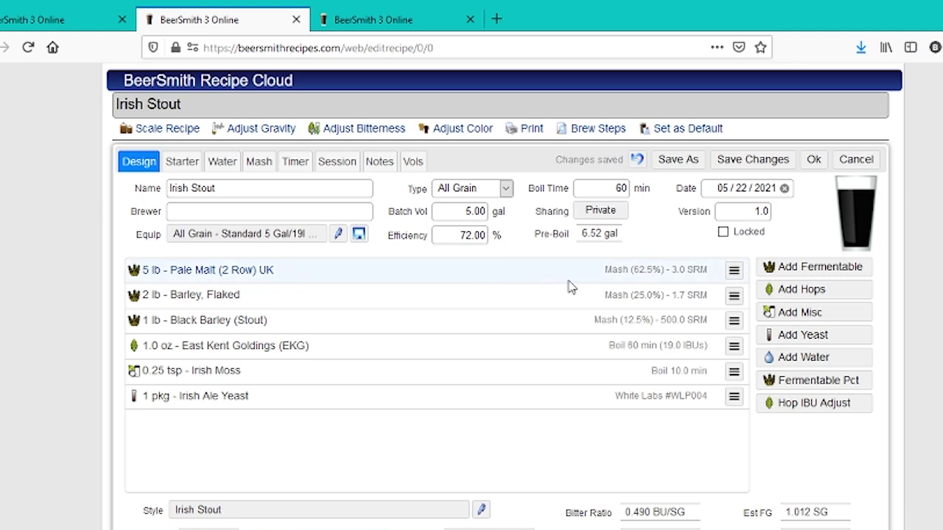